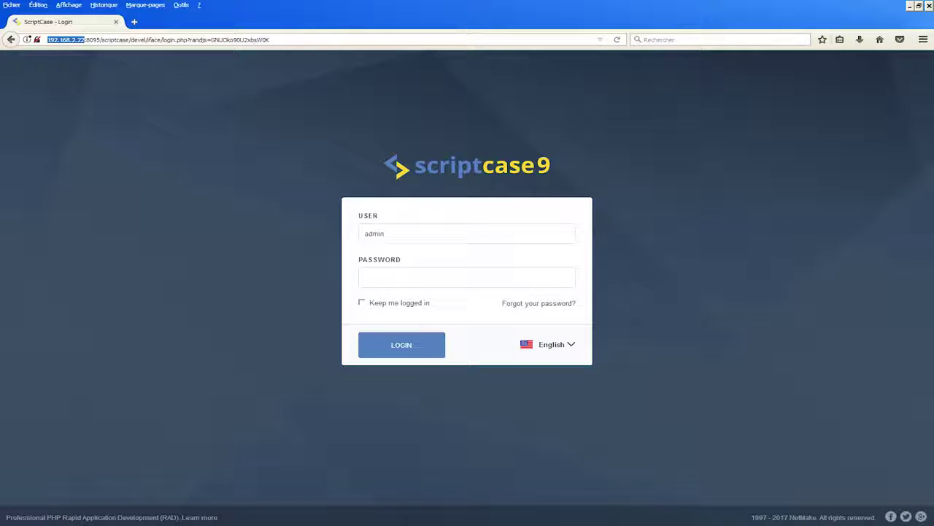
- Sign in to the admin account with its password, then log out from the admin dropdown
{"action": "left_click", "coordinate": [381, 273]}
{"action": "type", "text": "admin"}
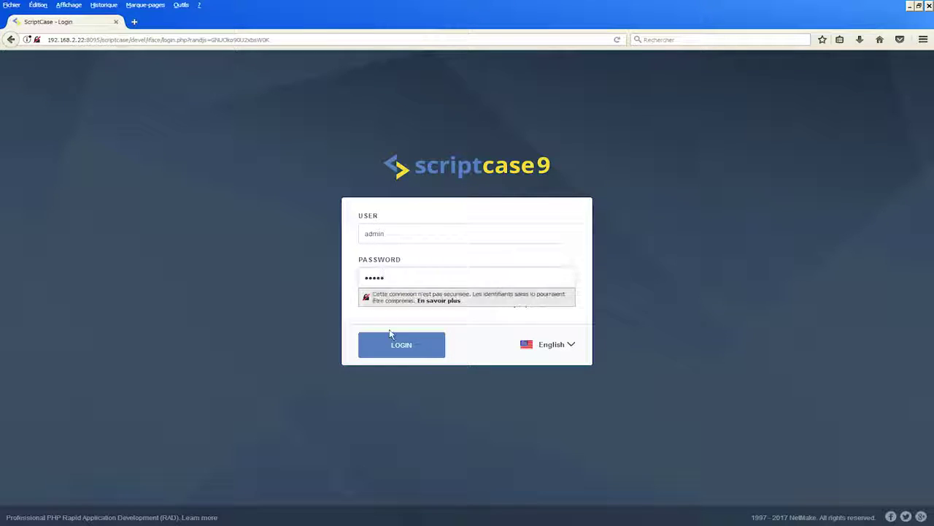
{"action": "left_click", "coordinate": [404, 347]}
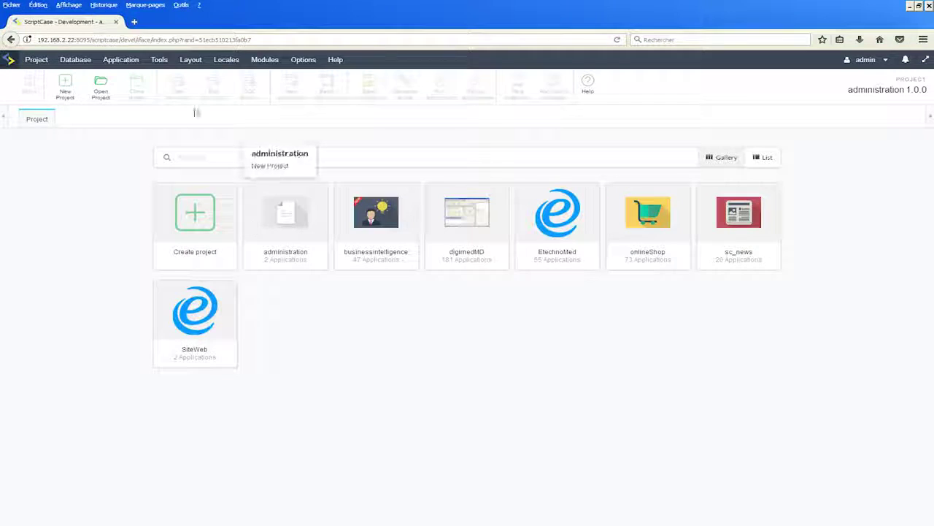
{"action": "mouse_move", "coordinate": [886, 59]}
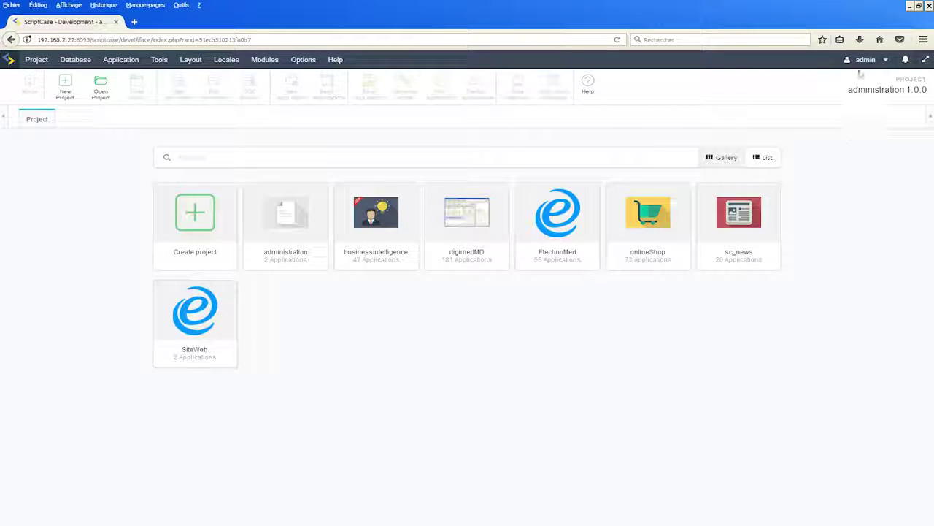
{"action": "left_click", "coordinate": [767, 288]}
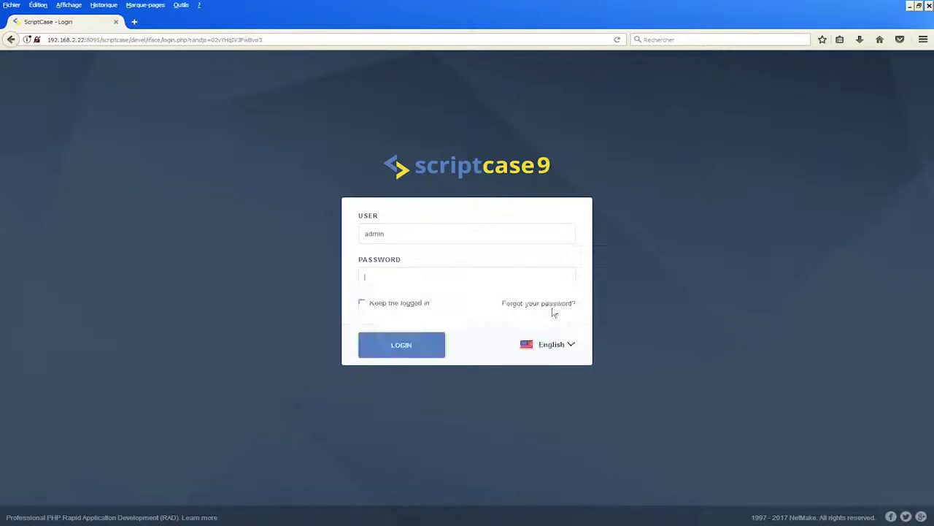
- Fill the password from the saved login, switch the language to French, and sign back in
{"action": "left_click", "coordinate": [365, 277]}
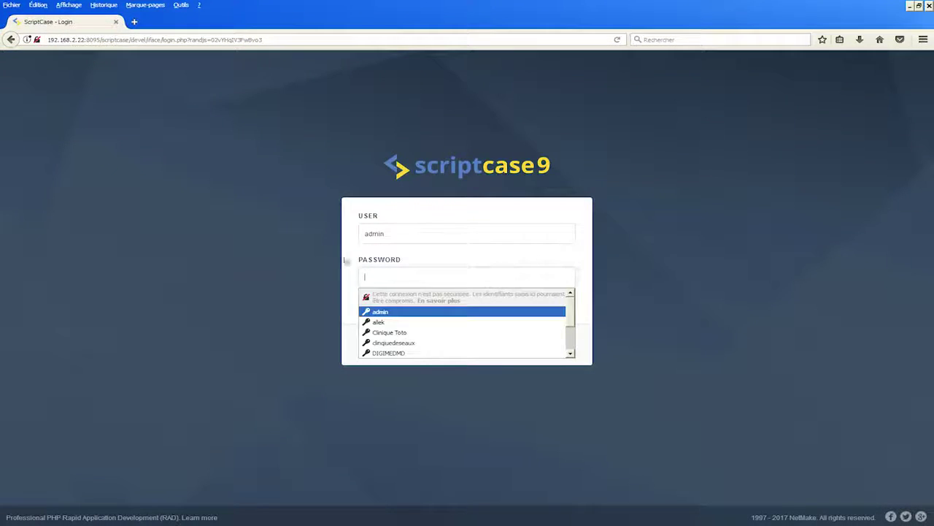
{"action": "left_click", "coordinate": [380, 312]}
{"action": "left_click", "coordinate": [572, 345]}
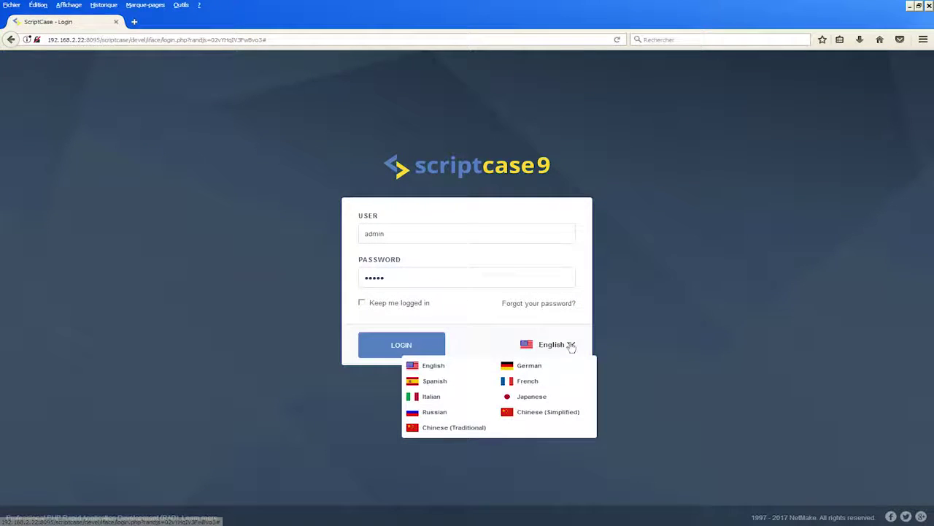
{"action": "left_click", "coordinate": [523, 380]}
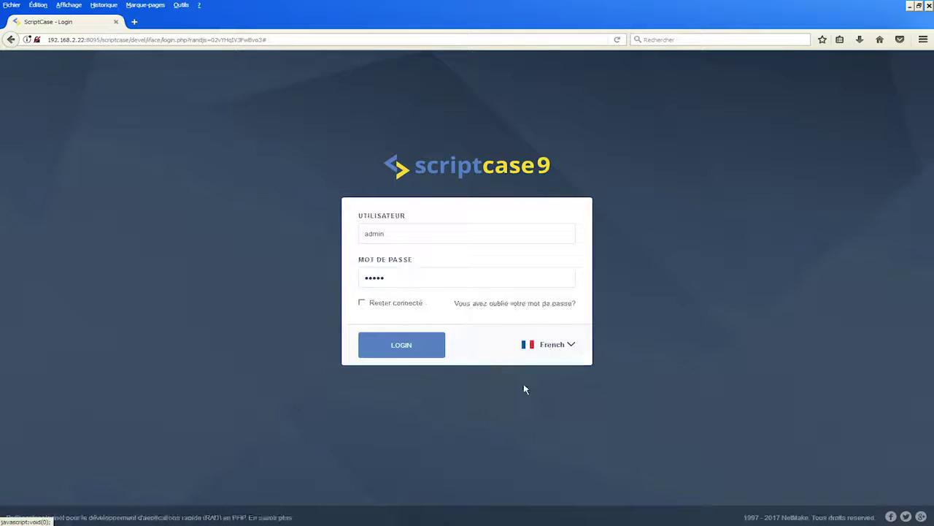
{"action": "left_click", "coordinate": [393, 352]}
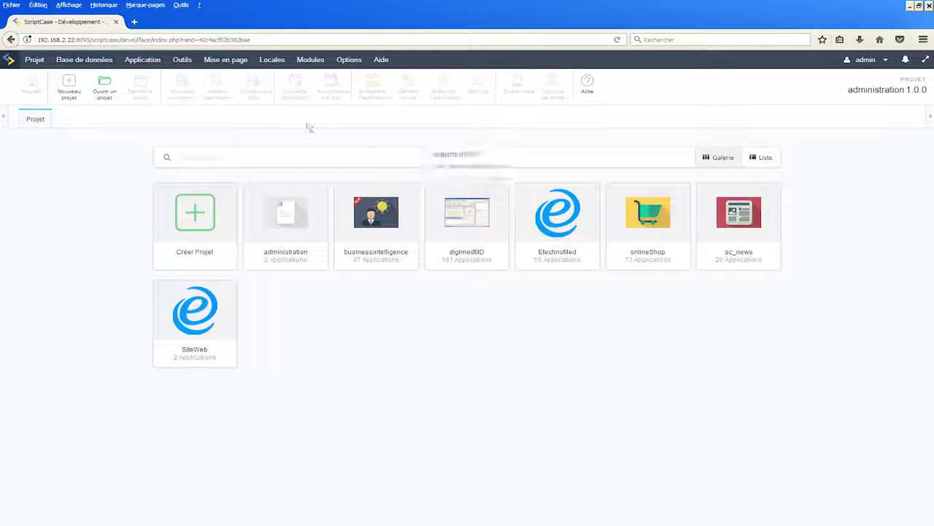
{"action": "mouse_move", "coordinate": [108, 70]}
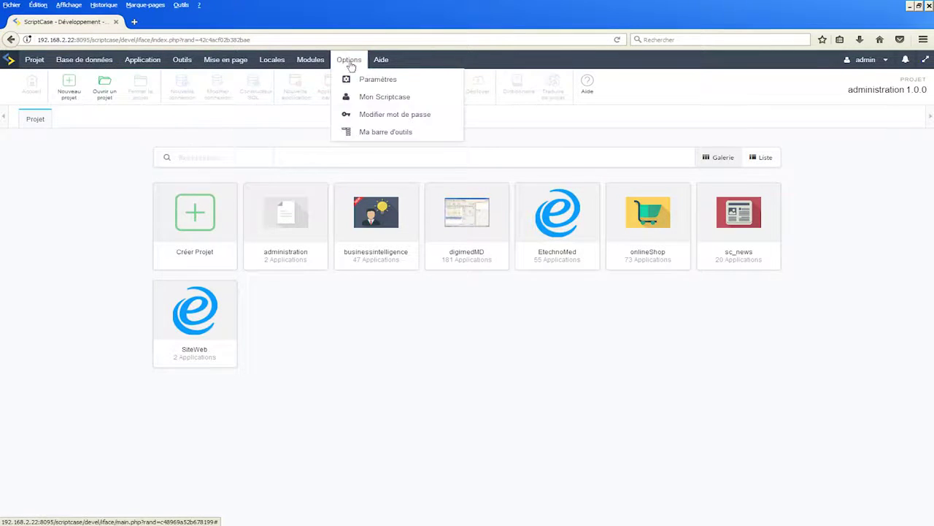
{"action": "mouse_move", "coordinate": [34, 64]}
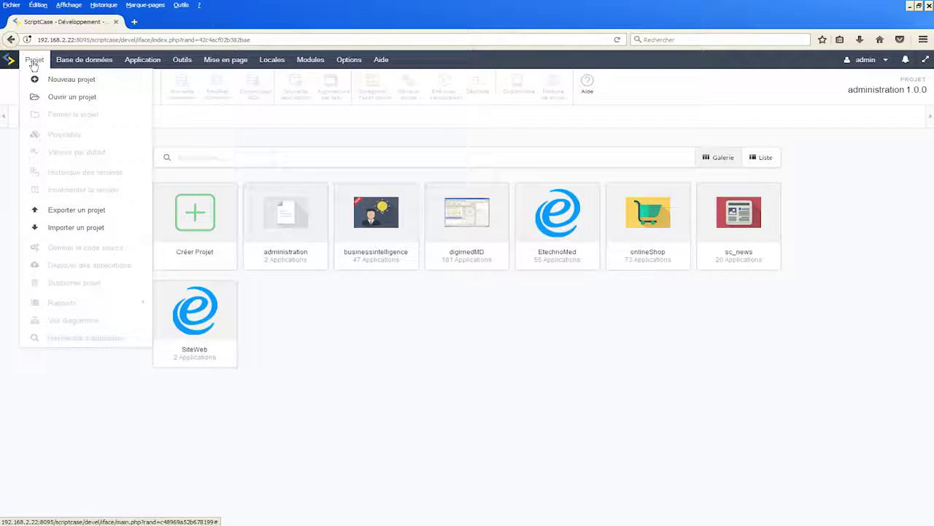
{"action": "mouse_move", "coordinate": [67, 65]}
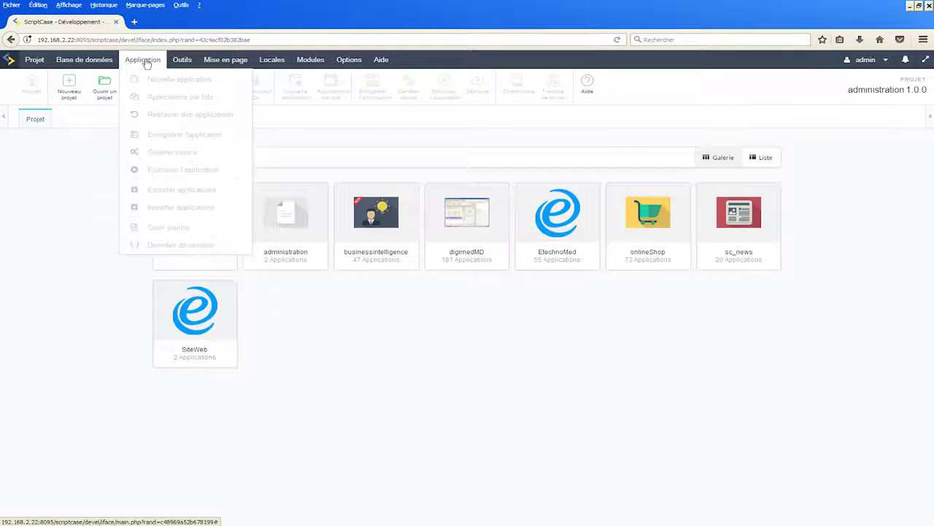
{"action": "mouse_move", "coordinate": [181, 62]}
{"action": "mouse_move", "coordinate": [269, 63]}
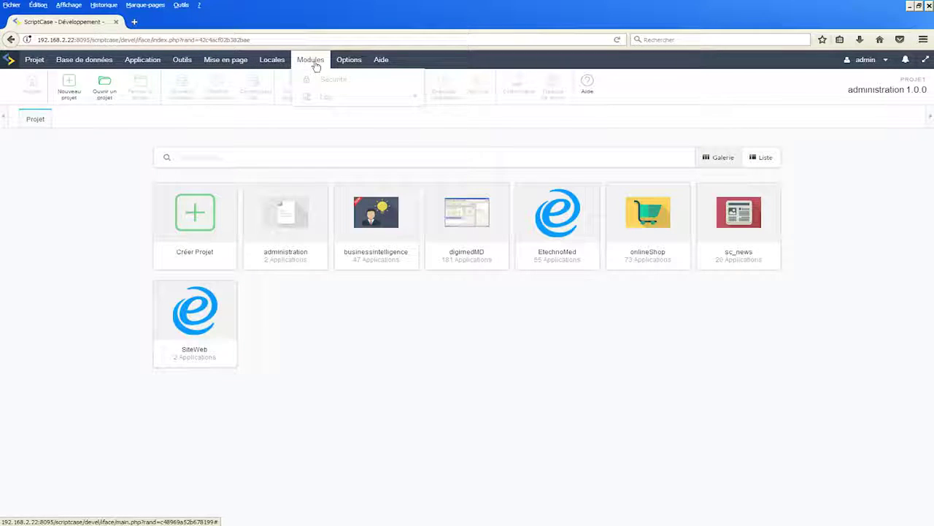
{"action": "mouse_move", "coordinate": [379, 64]}
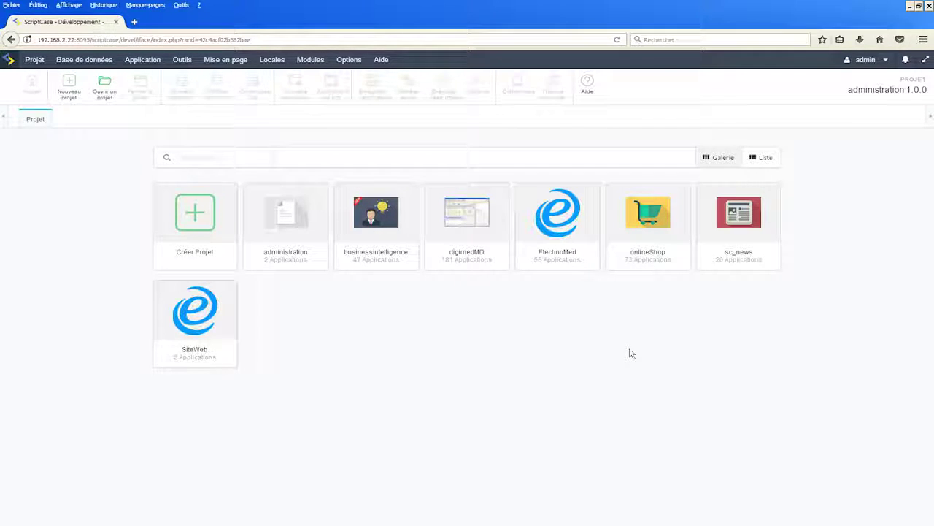
- Start a new project using the blank Nouveau Projet template
{"action": "left_click", "coordinate": [195, 222]}
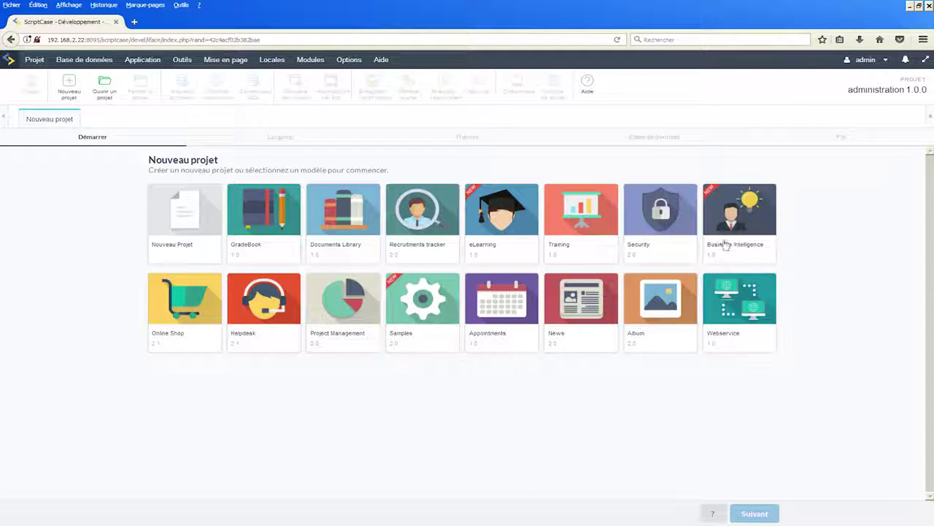
{"action": "mouse_move", "coordinate": [736, 223]}
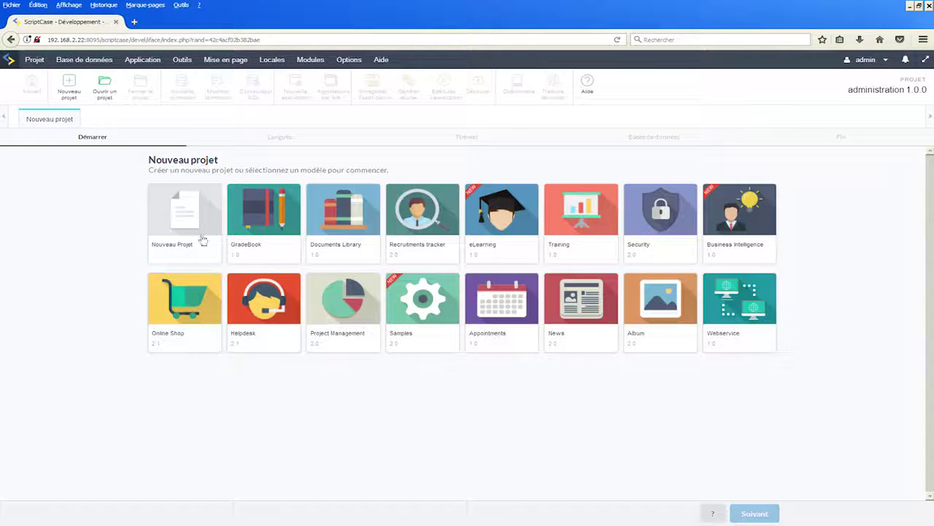
{"action": "left_click", "coordinate": [189, 222]}
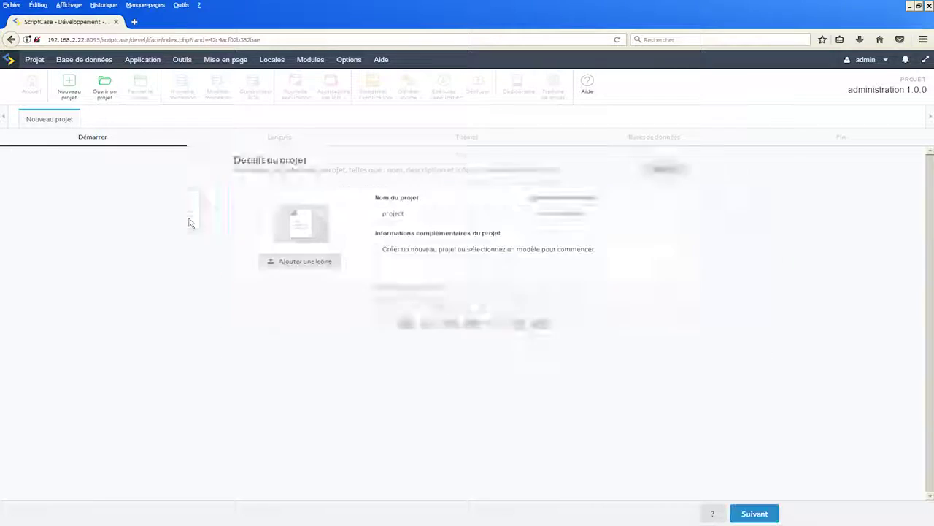
- Name the project RendezVous with the description 'Mon premier projet'
{"action": "left_click", "coordinate": [439, 214]}
{"action": "key", "text": "BackSpace"}
{"action": "key", "text": "BackSpace"}
{"action": "key", "text": "BackSpace"}
{"action": "key", "text": "BackSpace"}
{"action": "key", "text": "BackSpace"}
{"action": "key", "text": "BackSpace"}
{"action": "key", "text": "BackSpace"}
{"action": "type", "text": "Re"}
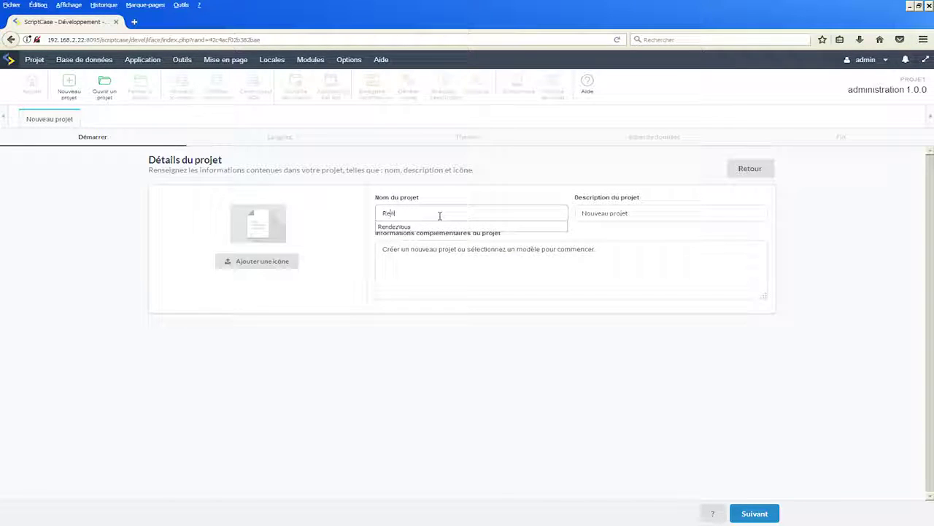
{"action": "type", "text": "ndezVous"}
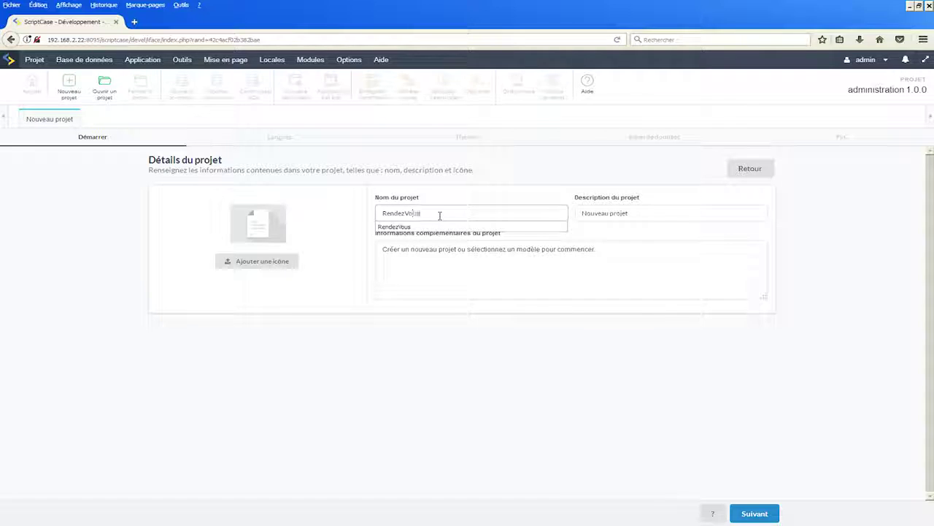
{"action": "left_click_drag", "start_coordinate": [634, 214], "coordinate": [582, 215]}
{"action": "type", "text": "Mon p"}
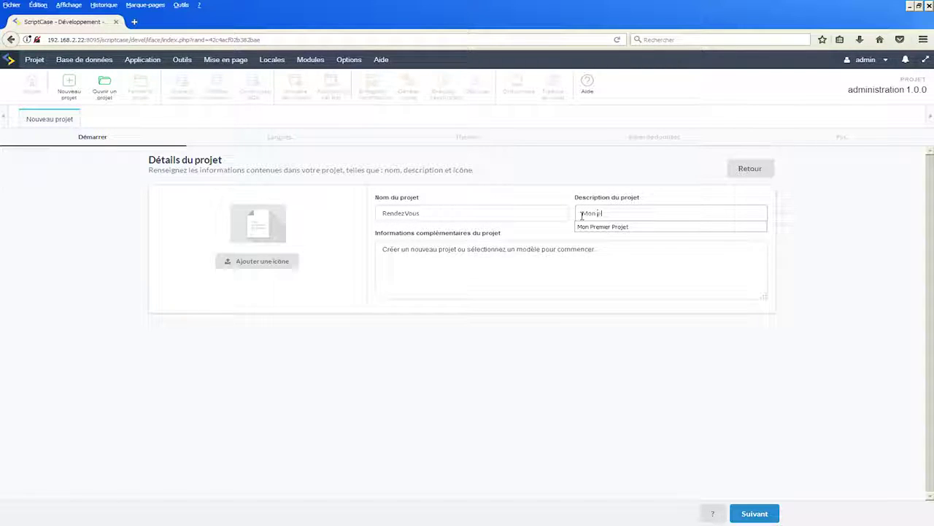
{"action": "type", "text": "remier p^roj"}
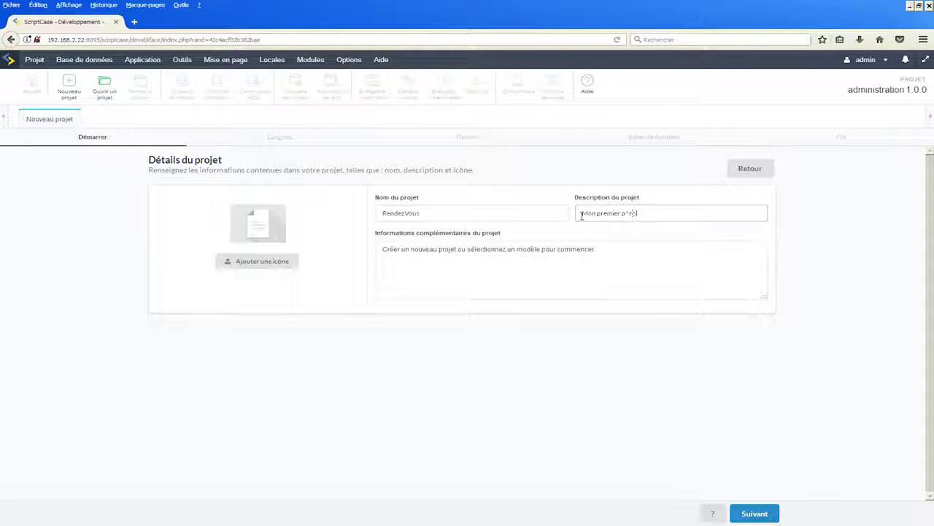
{"action": "type", "text": "et"}
{"action": "key", "text": "Left"}
{"action": "key", "text": "Left"}
{"action": "key", "text": "Left"}
{"action": "key", "text": "Left"}
{"action": "key", "text": "Left"}
{"action": "key", "text": "BackSpace"}
- Replace the project information with 'Cecui est le projet du cours F' and open the icon picker
{"action": "left_click_drag", "start_coordinate": [609, 268], "coordinate": [340, 251]}
{"action": "key", "text": "BackSpace"}
{"action": "type", "text": "Cec"}
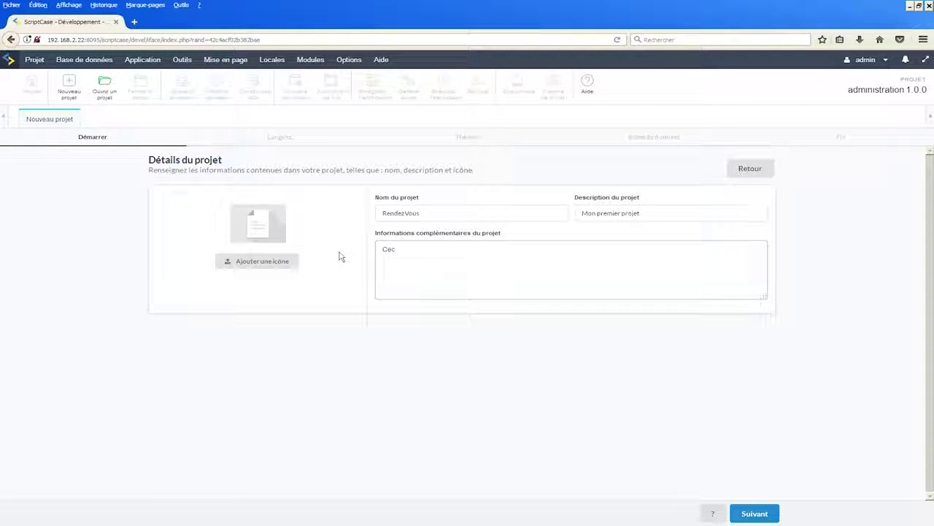
{"action": "type", "text": "ui est le projet du cours F"}
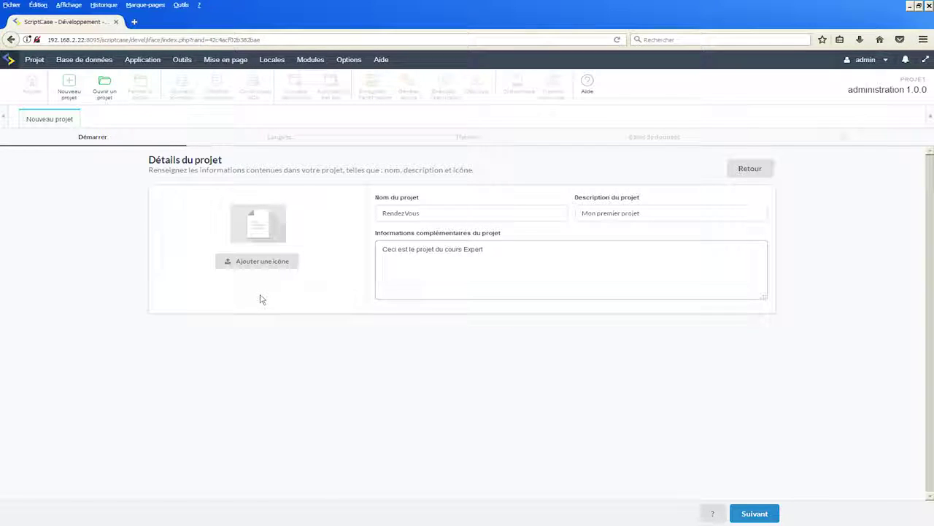
{"action": "left_click", "coordinate": [256, 264]}
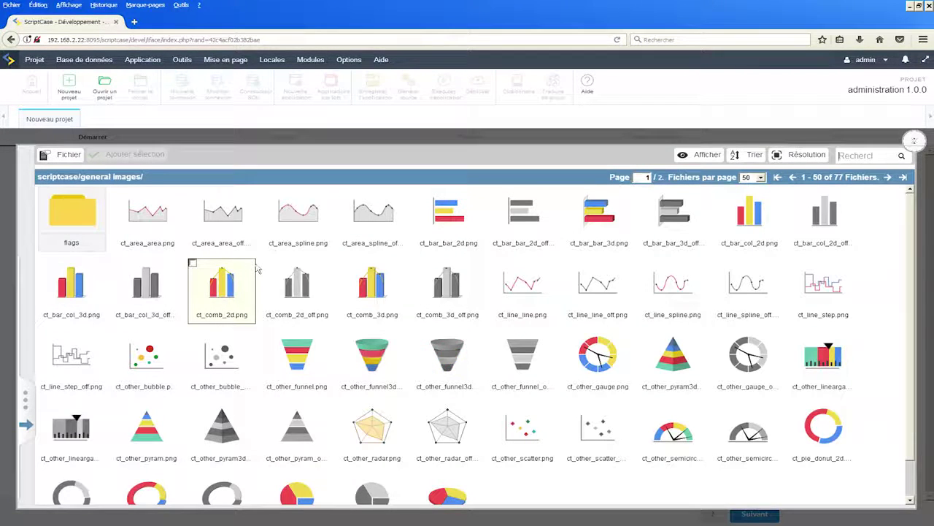
- Set admin_proj.png from Publique > General images as the project icon and continue to Langues
{"action": "left_click", "coordinate": [26, 424]}
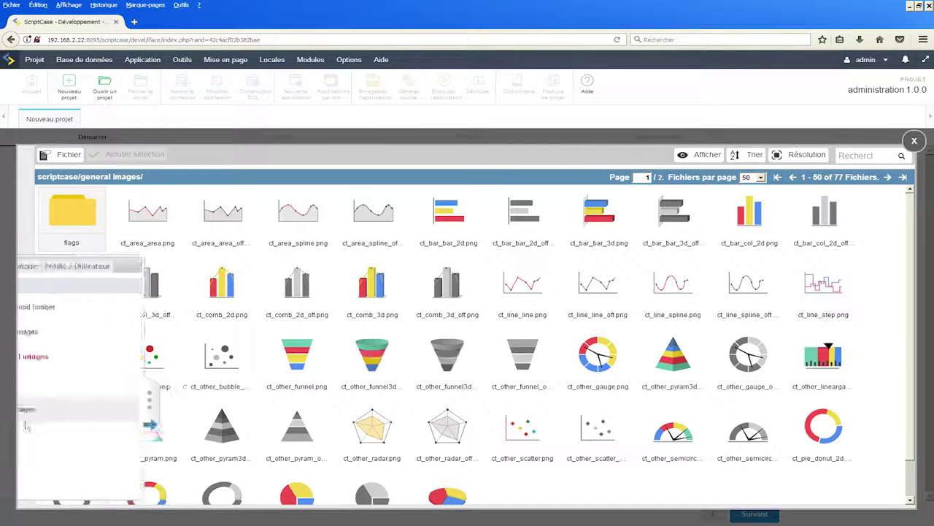
{"action": "left_click", "coordinate": [83, 265]}
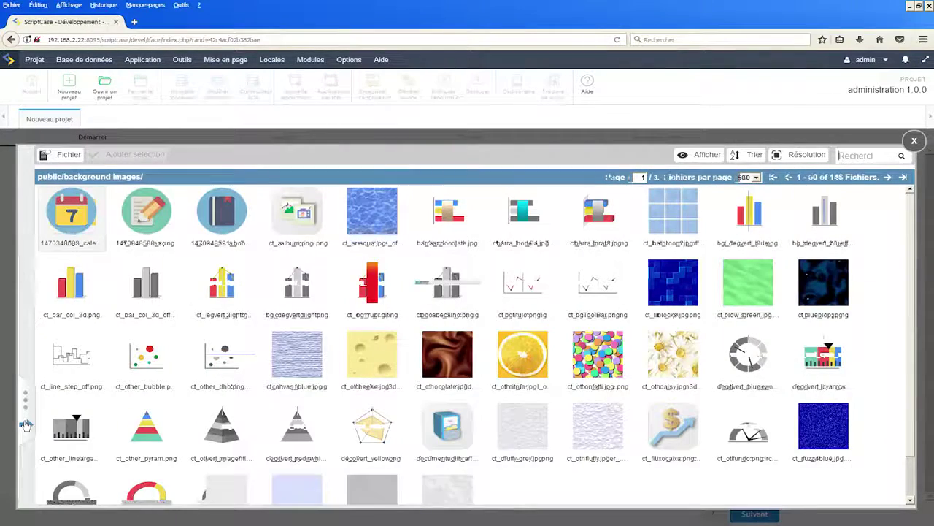
{"action": "left_click", "coordinate": [26, 424]}
{"action": "left_click", "coordinate": [74, 332]}
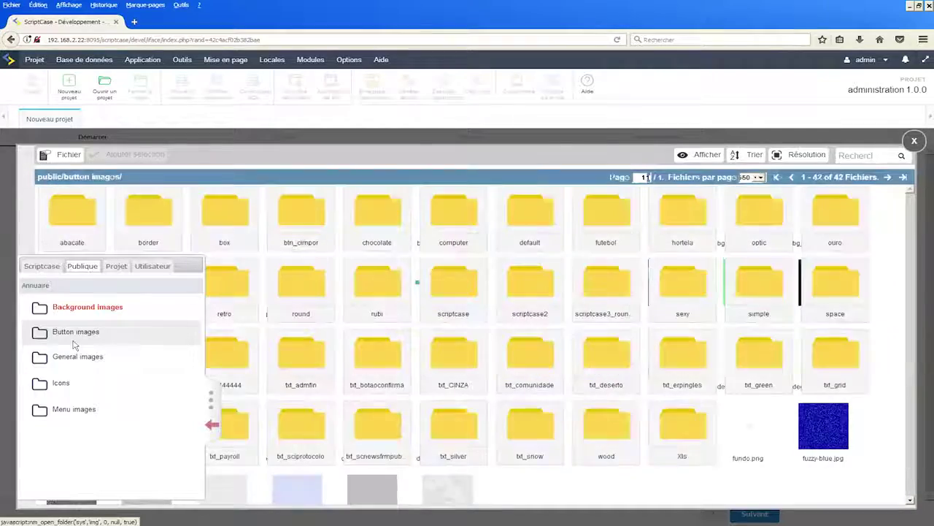
{"action": "left_click", "coordinate": [74, 356]}
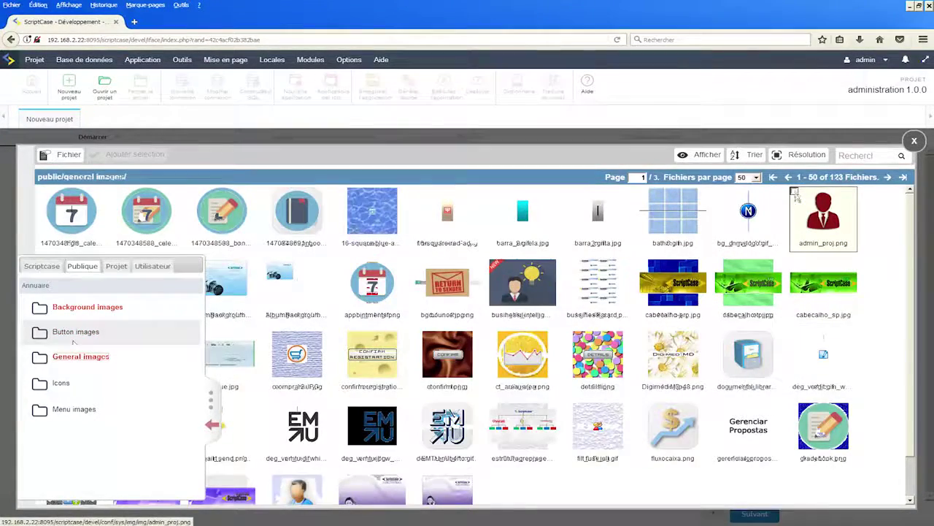
{"action": "left_click", "coordinate": [795, 192]}
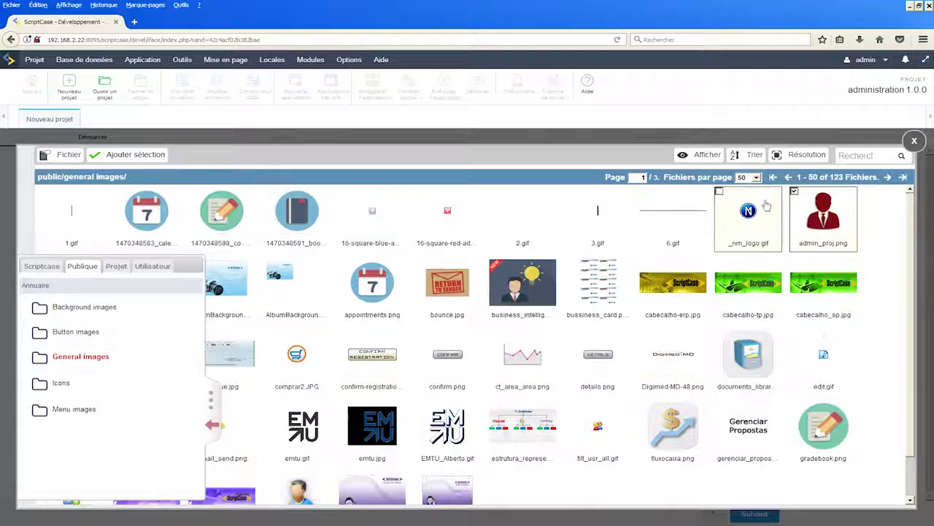
{"action": "left_click", "coordinate": [135, 158]}
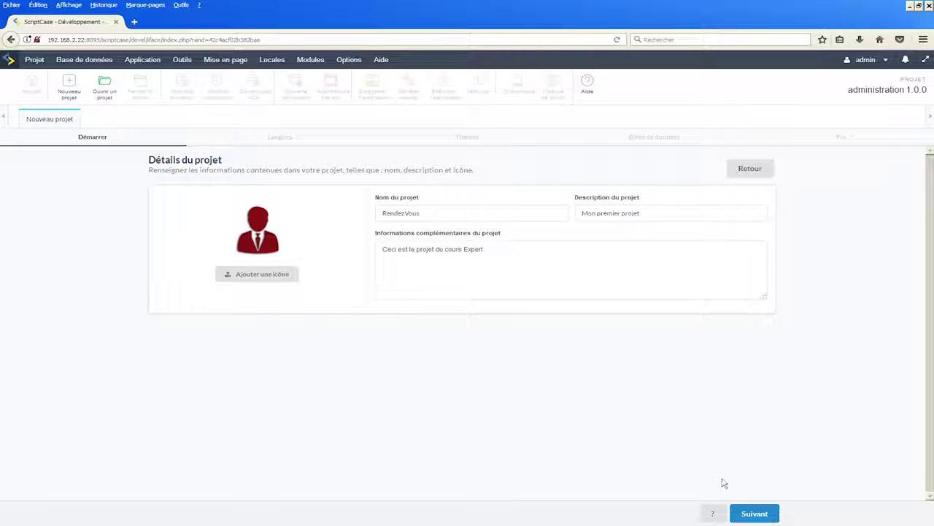
{"action": "left_click", "coordinate": [752, 513]}
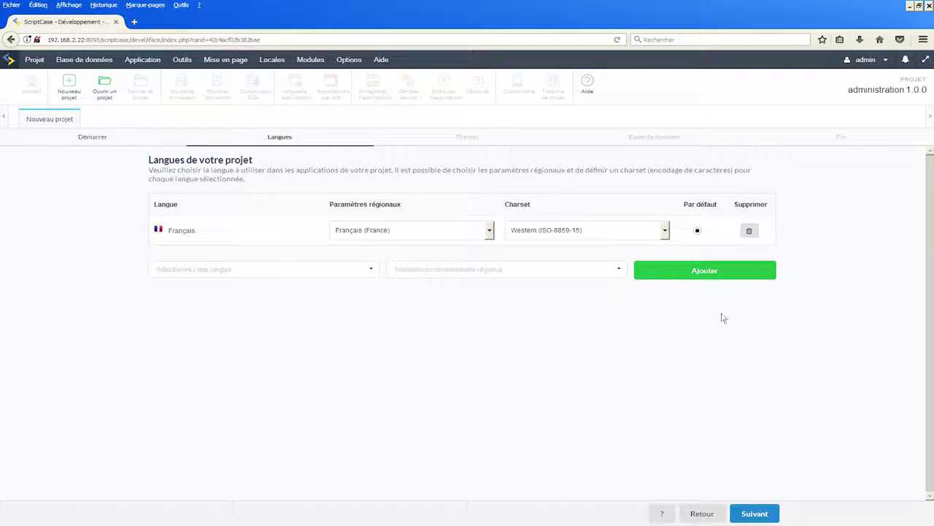
- Add Anglais (États Unis) as a second language, keep Français (France) as locale, and continue
{"action": "left_click", "coordinate": [374, 271]}
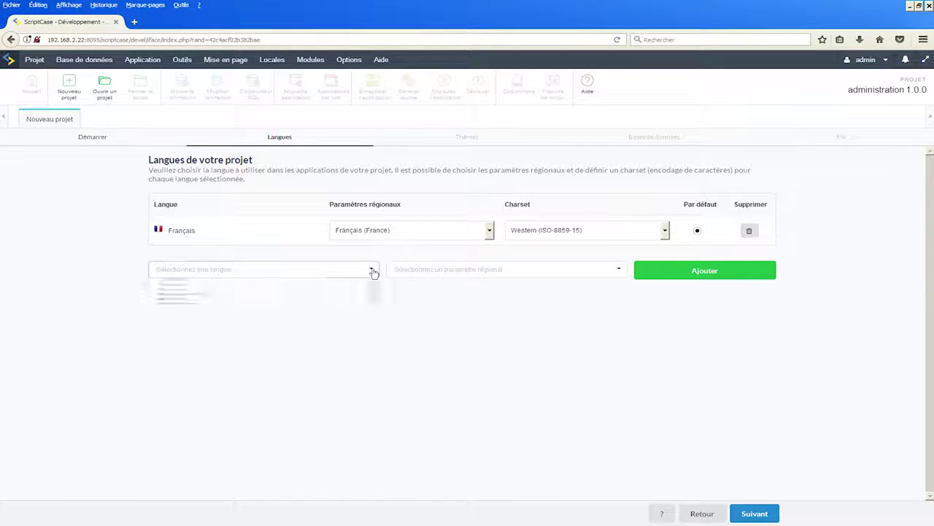
{"action": "left_click", "coordinate": [195, 309]}
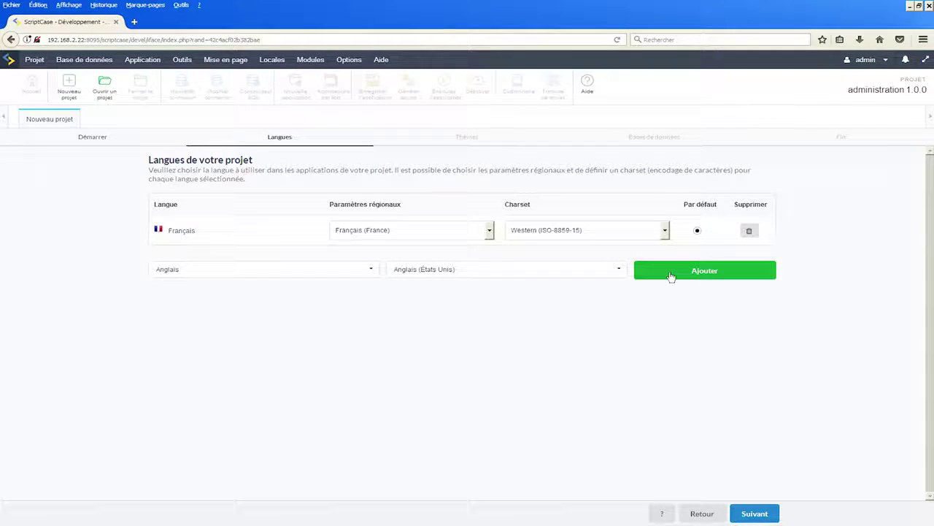
{"action": "left_click", "coordinate": [670, 272]}
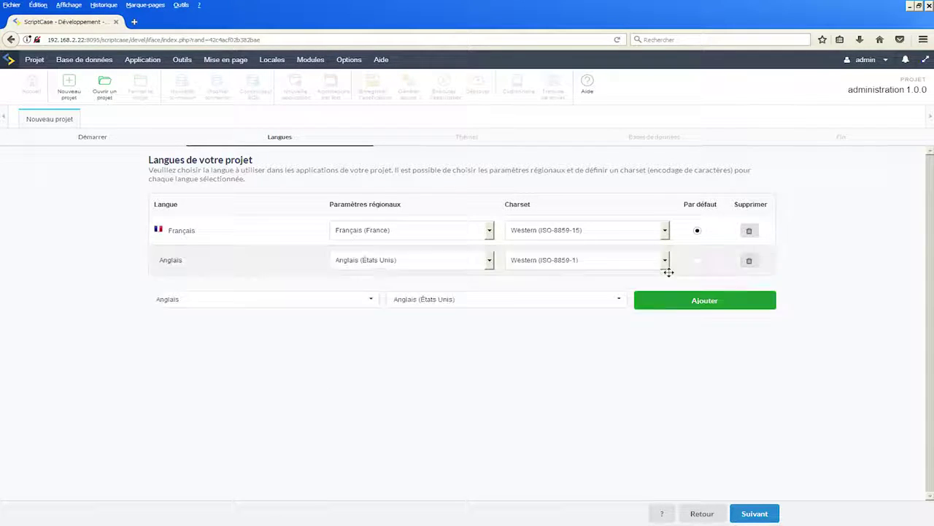
{"action": "left_click", "coordinate": [371, 300]}
{"action": "scroll", "coordinate": [241, 358], "scroll_direction": "down", "scroll_amount": 3}
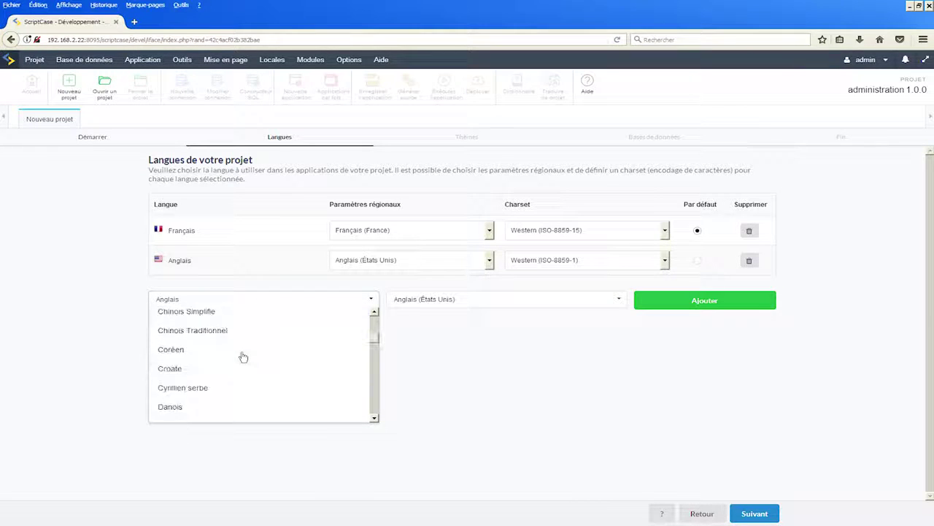
{"action": "left_click", "coordinate": [542, 369]}
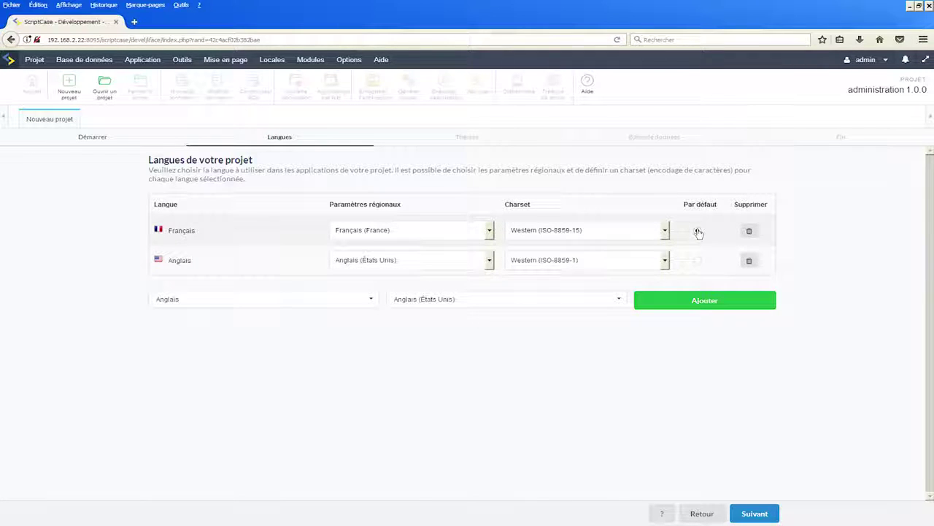
{"action": "left_click", "coordinate": [489, 231]}
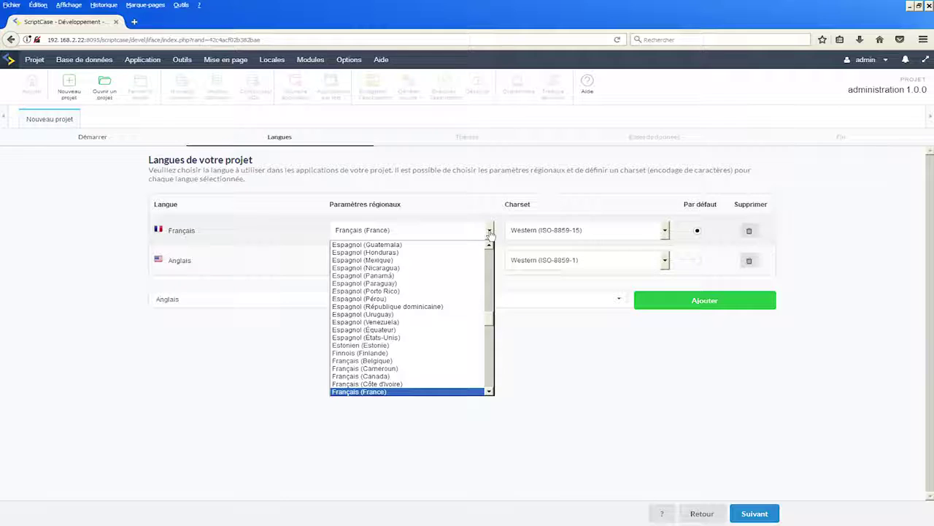
{"action": "left_click", "coordinate": [572, 362]}
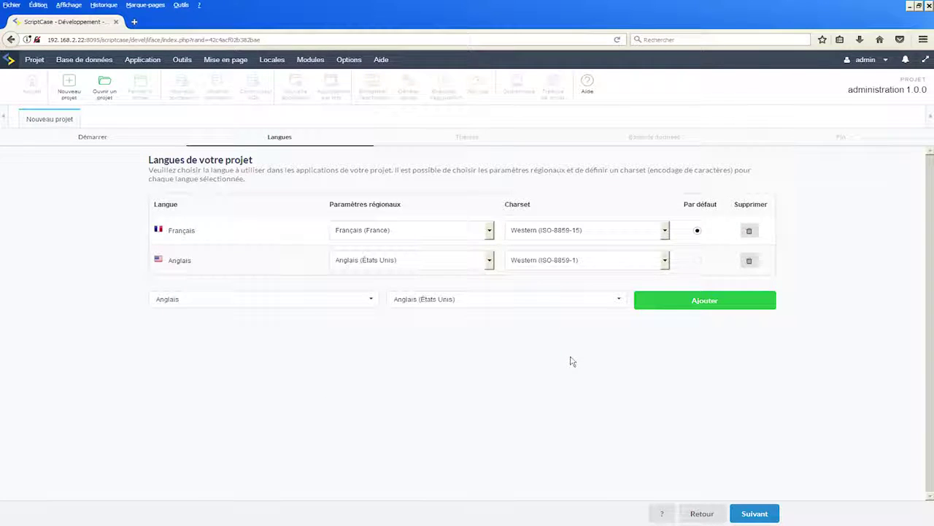
{"action": "left_click", "coordinate": [767, 516]}
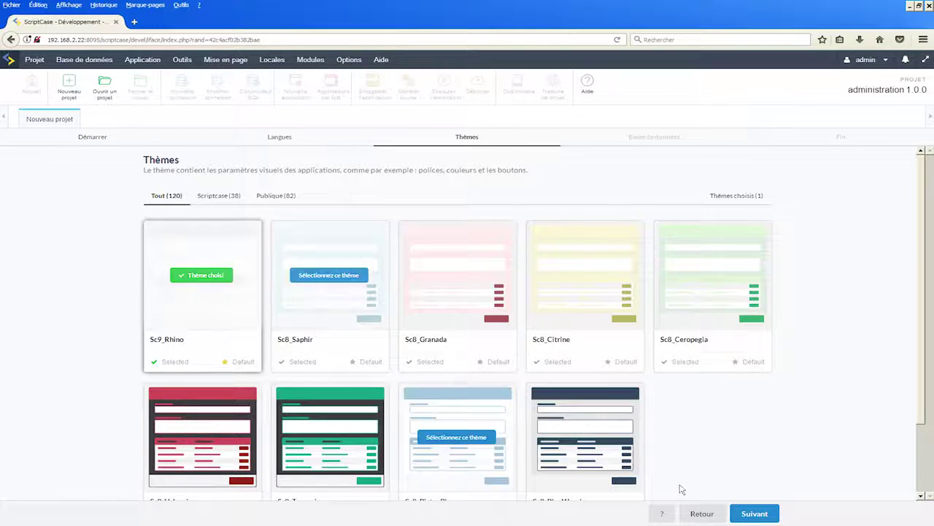
- Keep the Sc9_Rhino theme and continue to the database step
{"action": "left_click", "coordinate": [759, 515]}
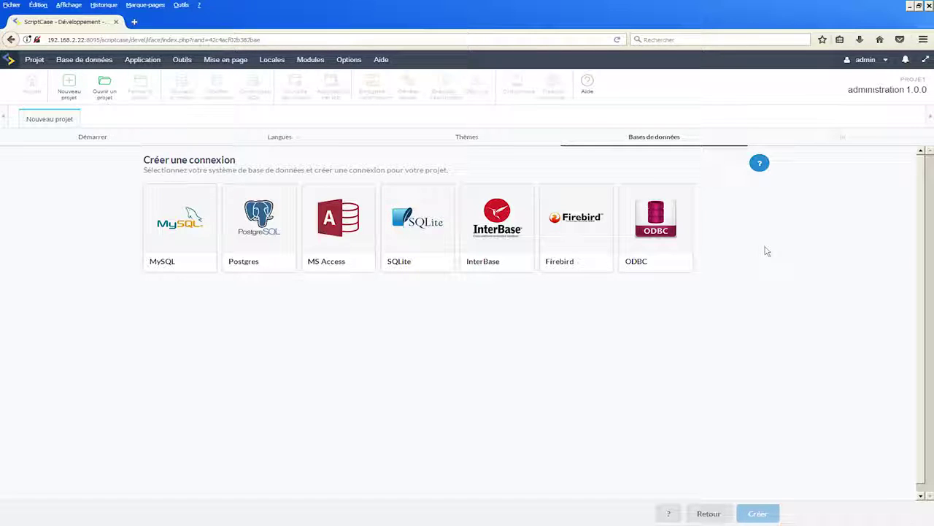
- Choose MySQL and review the conn_mysql name, MySQL PDO driver and 127.0.0.1 server
{"action": "left_click", "coordinate": [179, 221]}
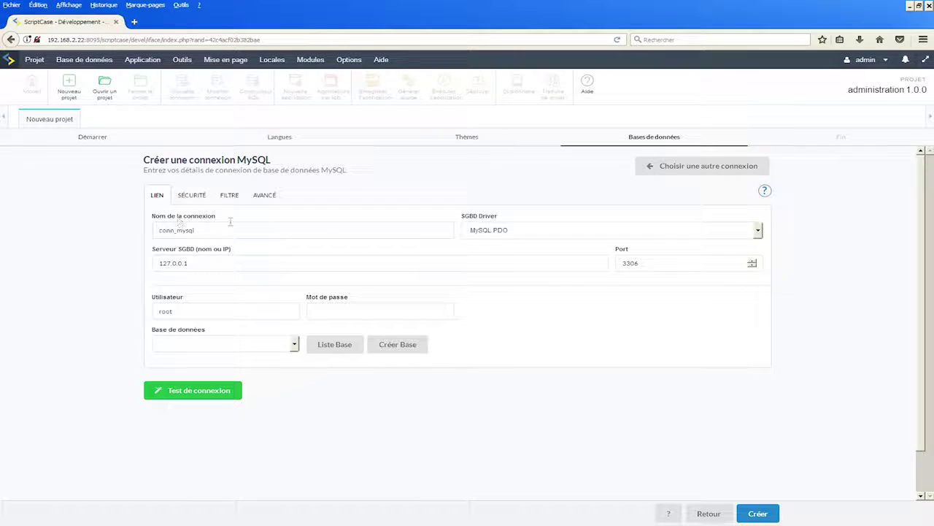
{"action": "left_click", "coordinate": [226, 230]}
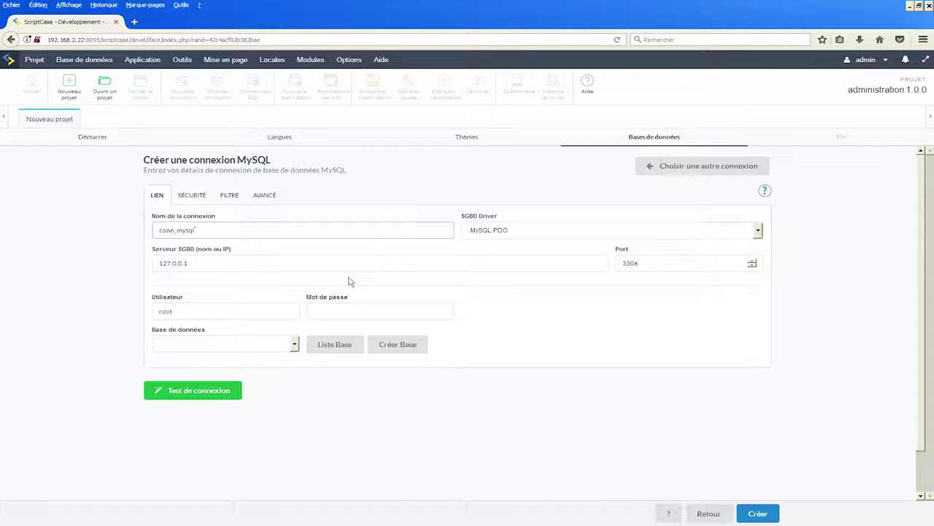
{"action": "left_click", "coordinate": [759, 231]}
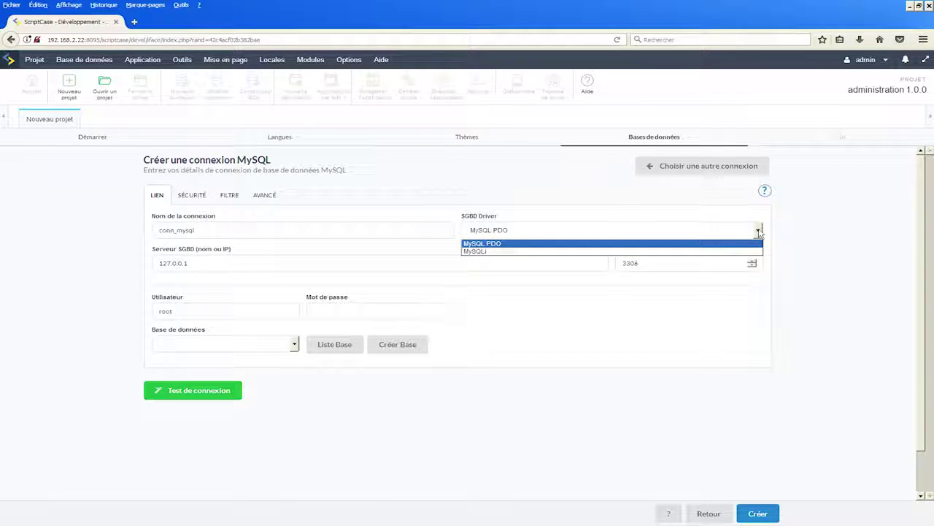
{"action": "left_click", "coordinate": [507, 243]}
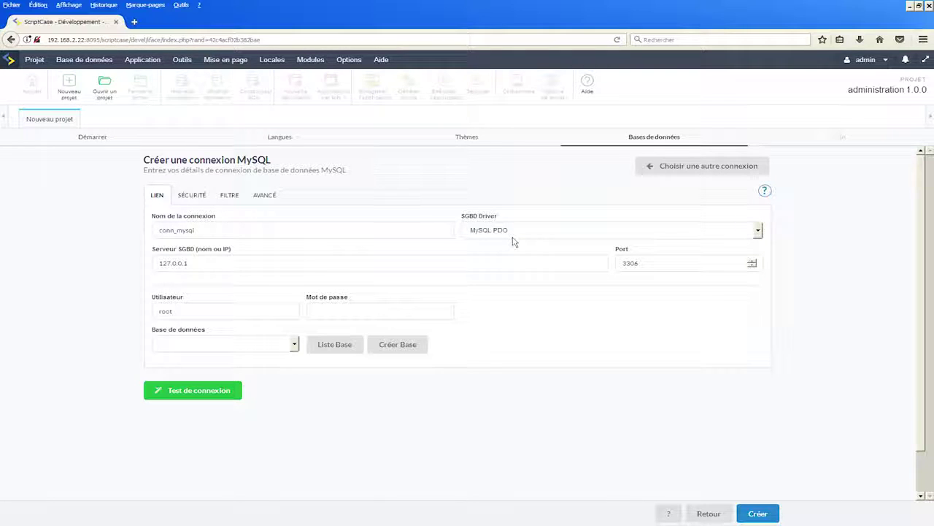
{"action": "left_click", "coordinate": [211, 264]}
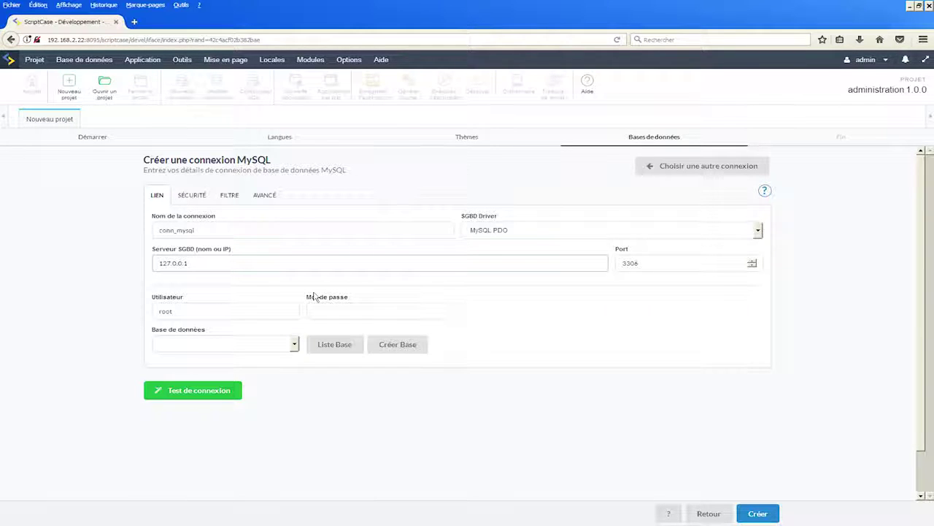
- Replace the root user with the database user name and fill its password, keeping port 3306
{"action": "left_click", "coordinate": [646, 265]}
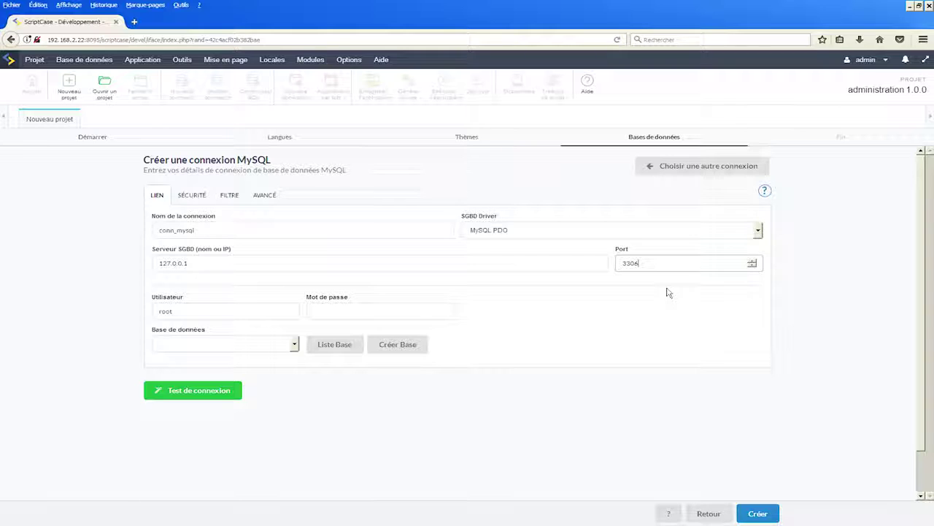
{"action": "left_click", "coordinate": [236, 312]}
{"action": "key", "text": "BackSpace"}
{"action": "key", "text": "BackSpace"}
{"action": "key", "text": "BackSpace"}
{"action": "key", "text": "BackSpace"}
{"action": "type", "text": "allek"}
{"action": "key", "text": "Tab"}
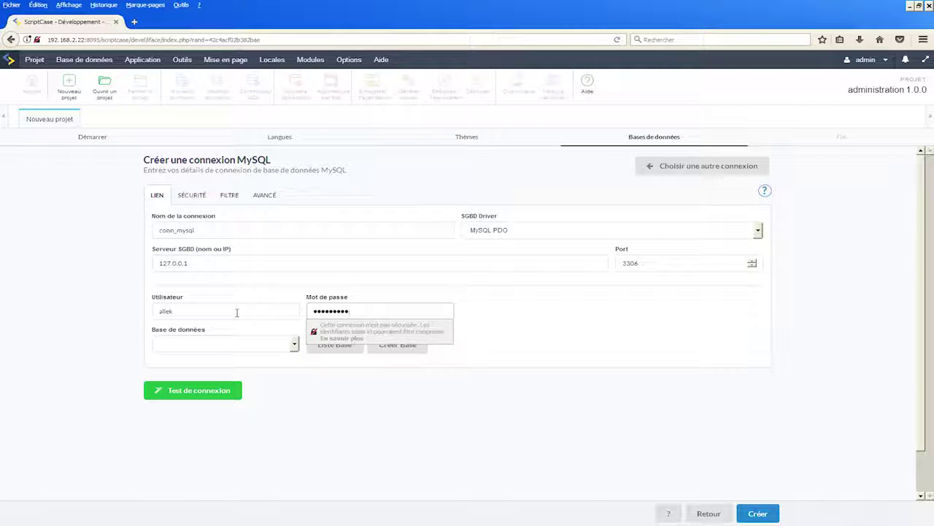
{"action": "left_click", "coordinate": [314, 407]}
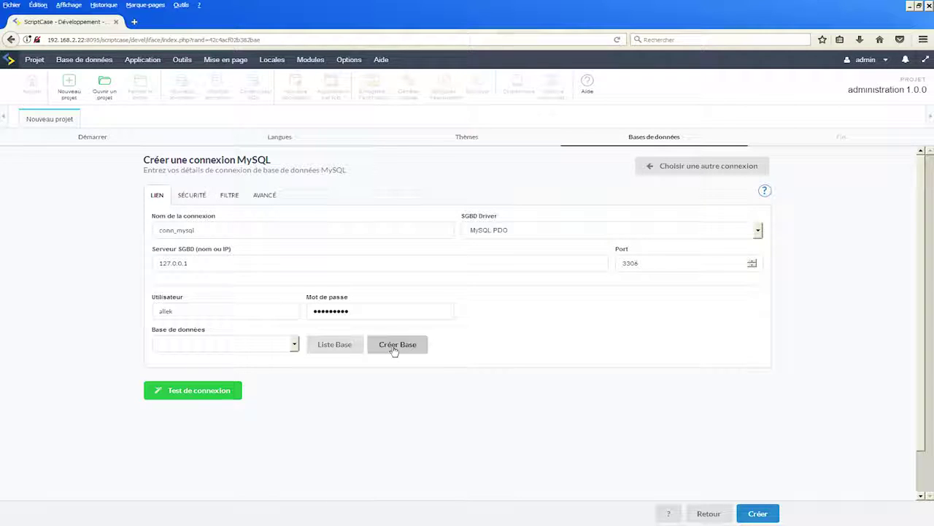
- Load the server's database list and select rendez-vous as the database
{"action": "left_click", "coordinate": [340, 351]}
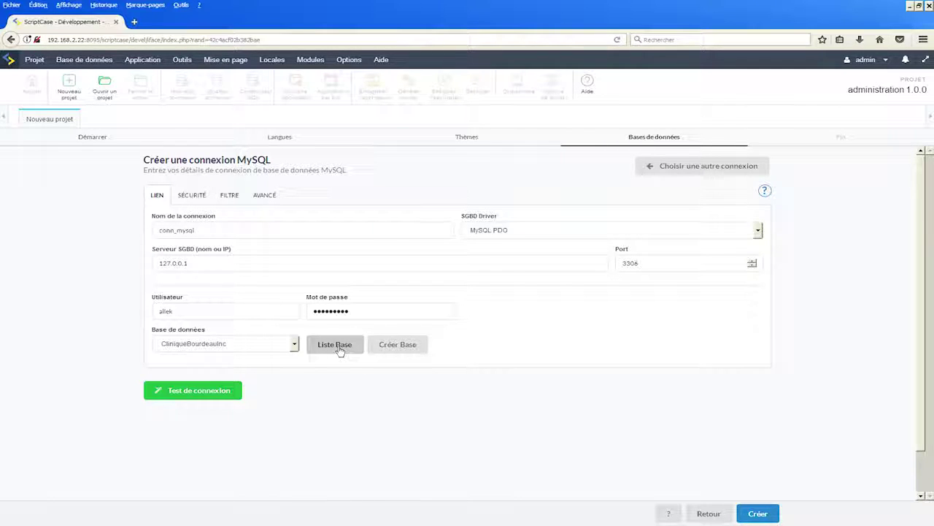
{"action": "left_click", "coordinate": [295, 345]}
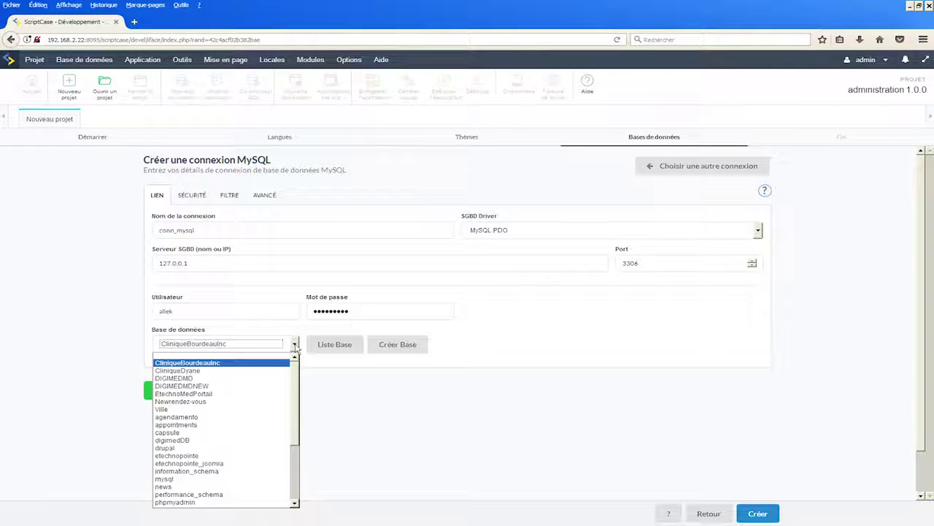
{"action": "scroll", "coordinate": [254, 407], "scroll_direction": "down", "scroll_amount": 1}
{"action": "scroll", "coordinate": [254, 407], "scroll_direction": "down", "scroll_amount": 1}
{"action": "scroll", "coordinate": [254, 407], "scroll_direction": "up", "scroll_amount": 2}
{"action": "scroll", "coordinate": [254, 407], "scroll_direction": "down", "scroll_amount": 3}
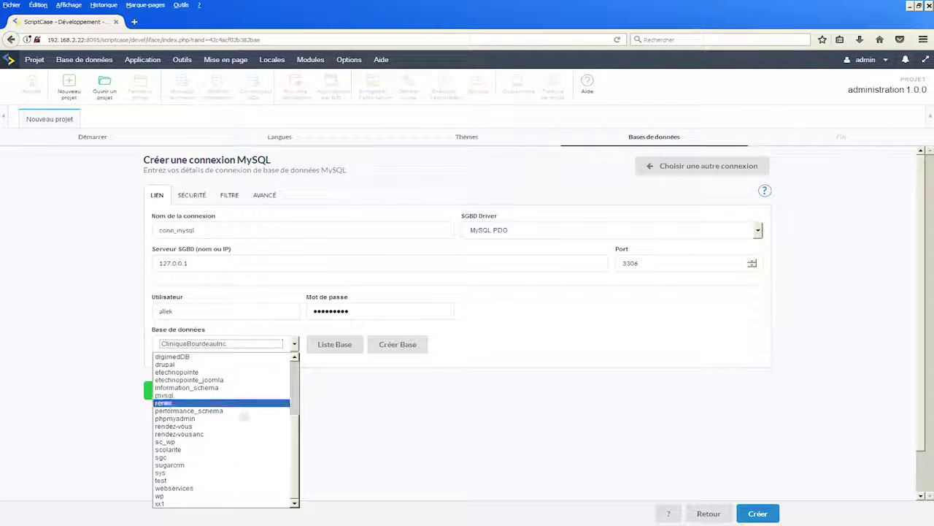
{"action": "left_click", "coordinate": [199, 426]}
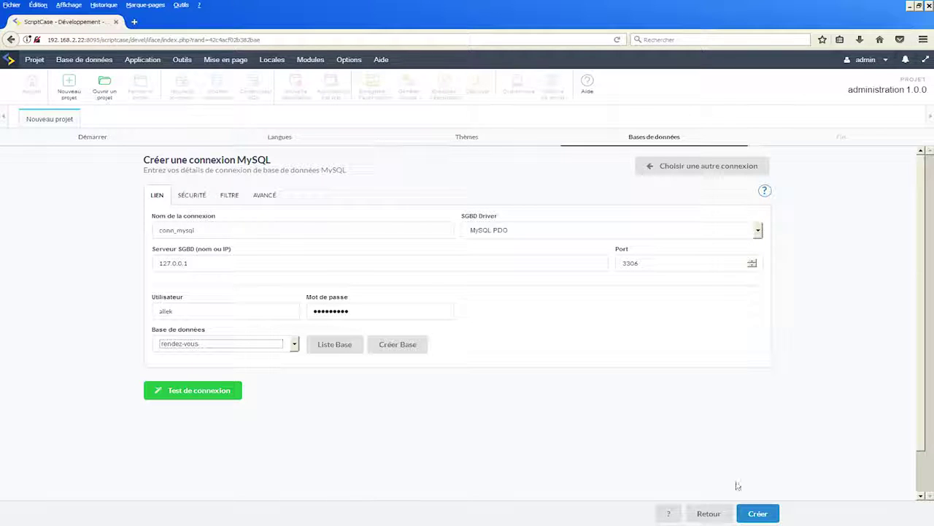
- Create the RendezVous project with the conn_mysql MySQL connection
{"action": "left_click", "coordinate": [759, 513]}
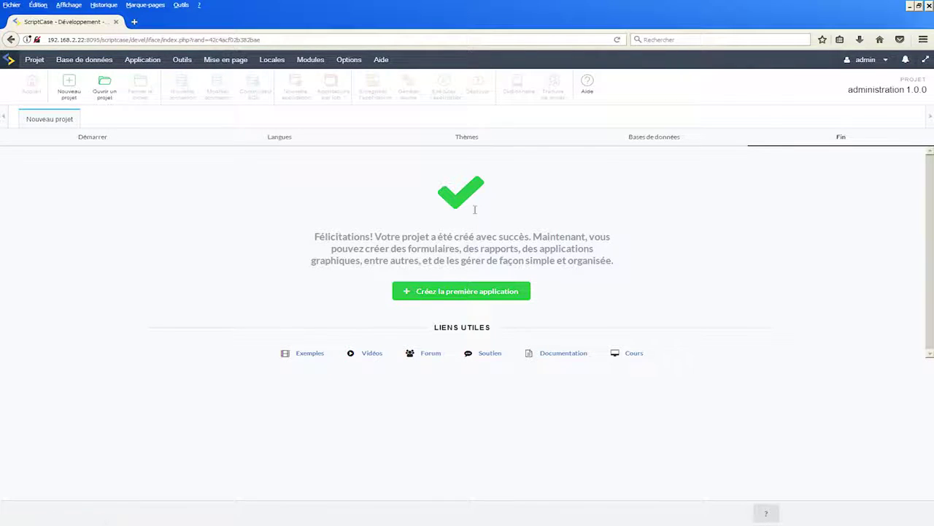
- Start the RendezVous project's first application to see the twelve application types
{"action": "left_click", "coordinate": [461, 295]}
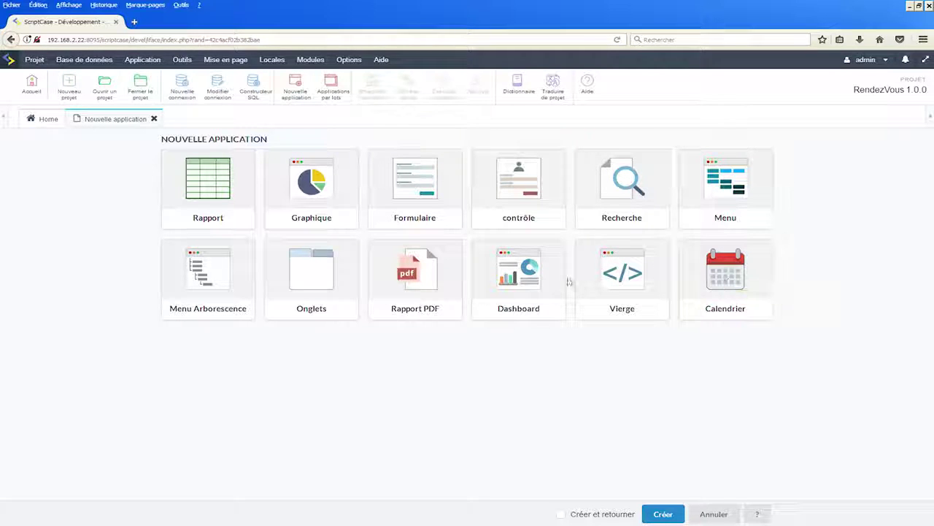
- Choose a Rapport application on connection conn_mysql with the villes table as source
{"action": "left_click", "coordinate": [213, 193]}
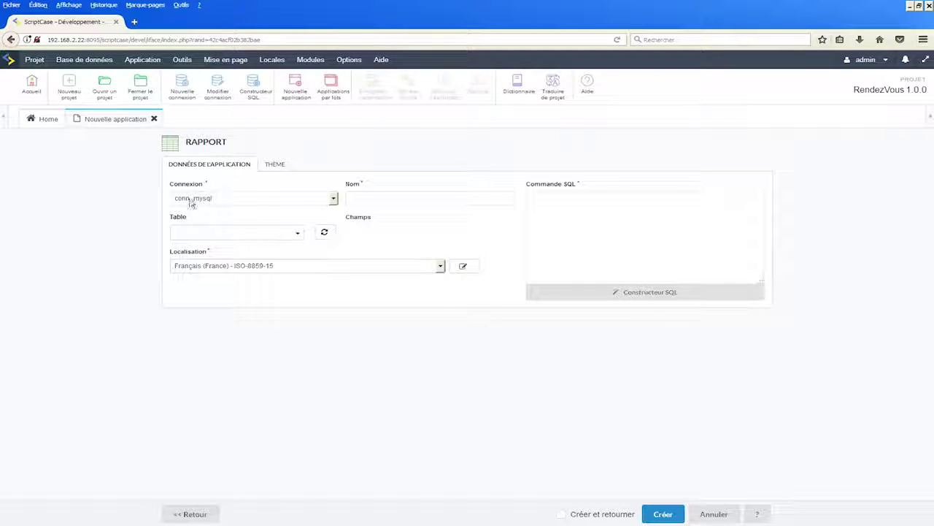
{"action": "left_click", "coordinate": [334, 199]}
{"action": "left_click", "coordinate": [334, 201]}
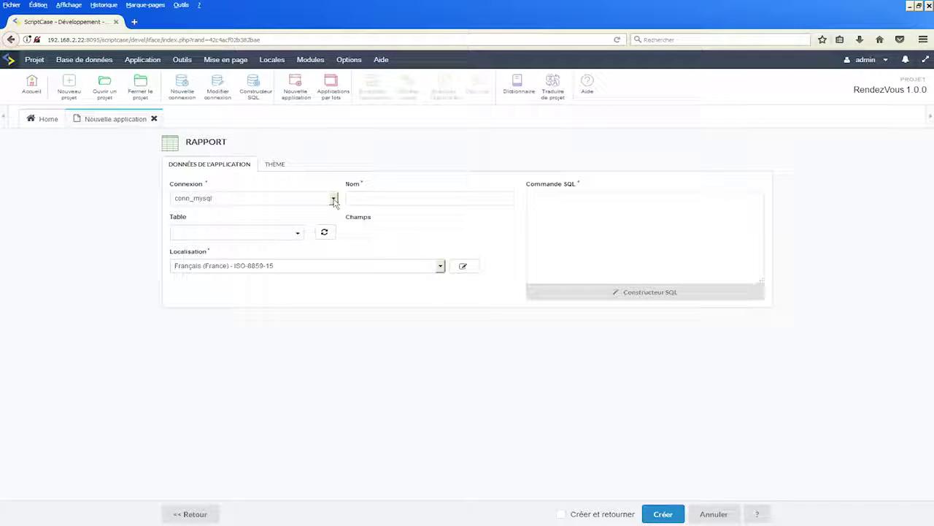
{"action": "left_click", "coordinate": [299, 235]}
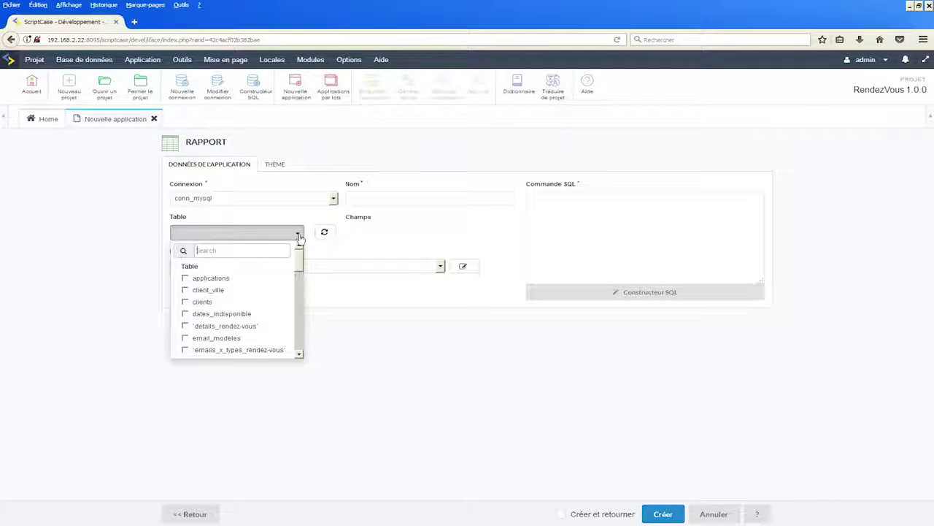
{"action": "scroll", "coordinate": [254, 297], "scroll_direction": "down", "scroll_amount": 10}
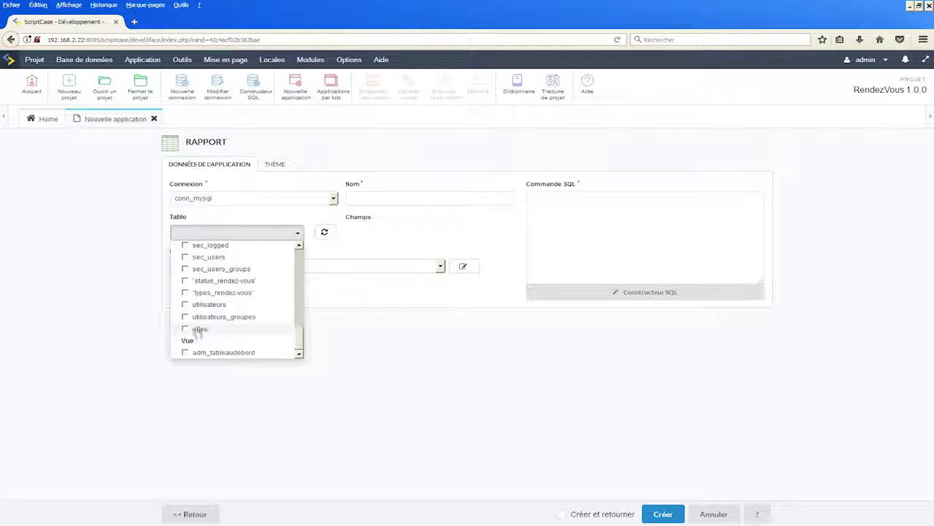
{"action": "left_click", "coordinate": [186, 329]}
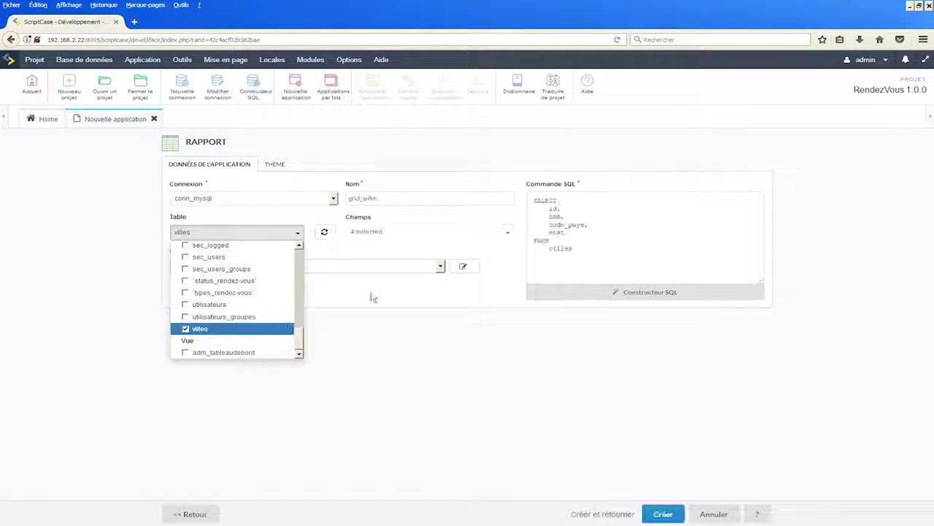
{"action": "left_click", "coordinate": [344, 255]}
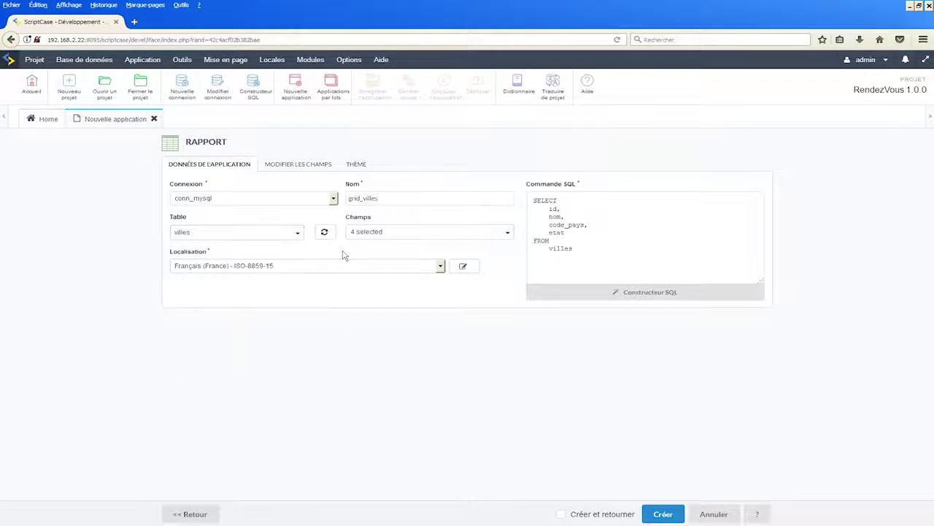
- Check the name grid_villes and the SQL SELECT id, nom, code_pays, etat FROM villes
{"action": "left_click", "coordinate": [384, 200]}
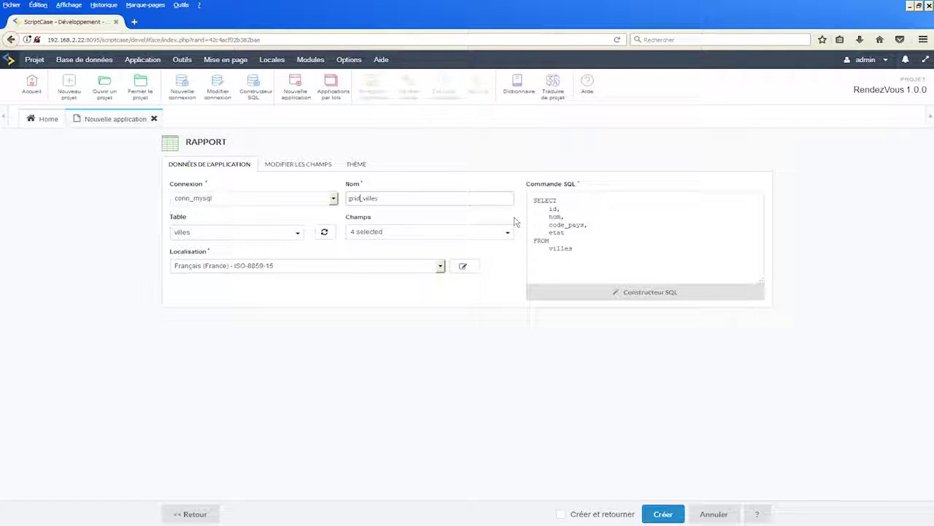
{"action": "key", "text": "Right"}
{"action": "left_click_drag", "start_coordinate": [534, 199], "coordinate": [604, 253]}
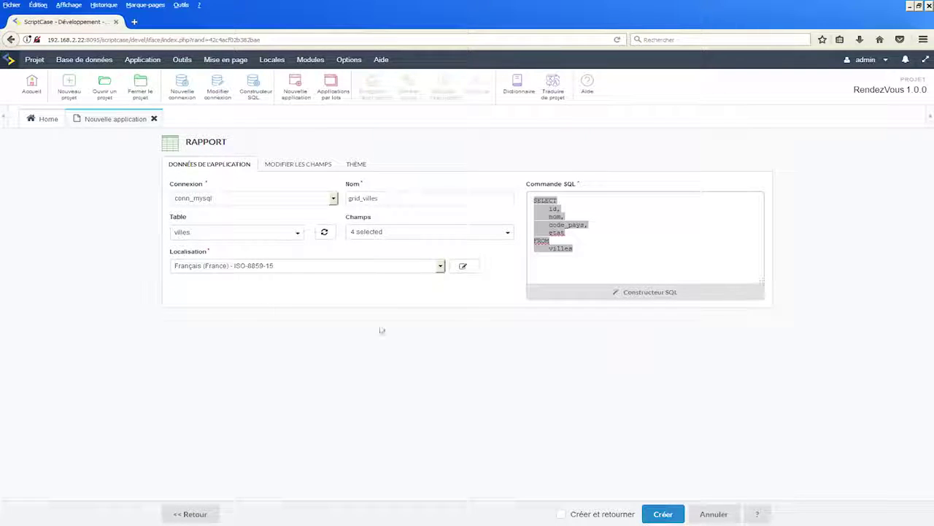
- Create the grid_villes report, opening its editor with Rapport as initial module
{"action": "left_click", "coordinate": [663, 513]}
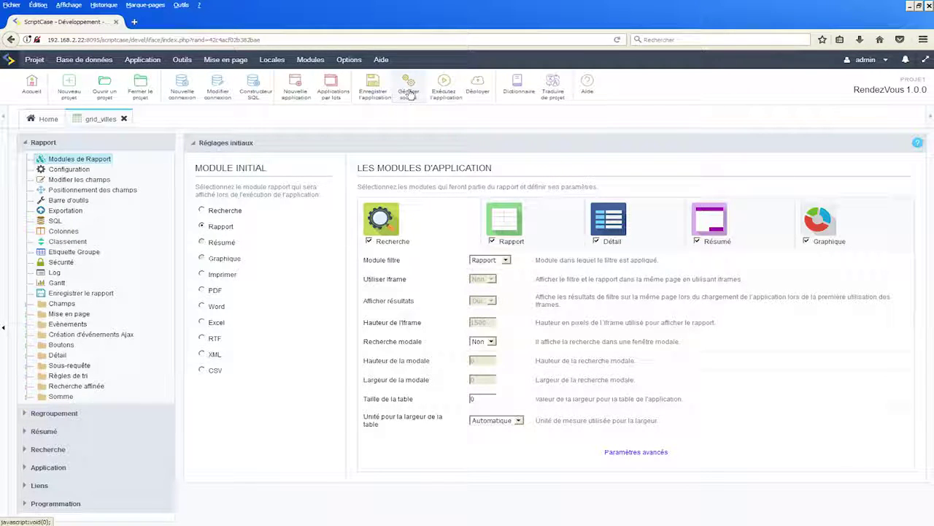
{"action": "mouse_move", "coordinate": [146, 67]}
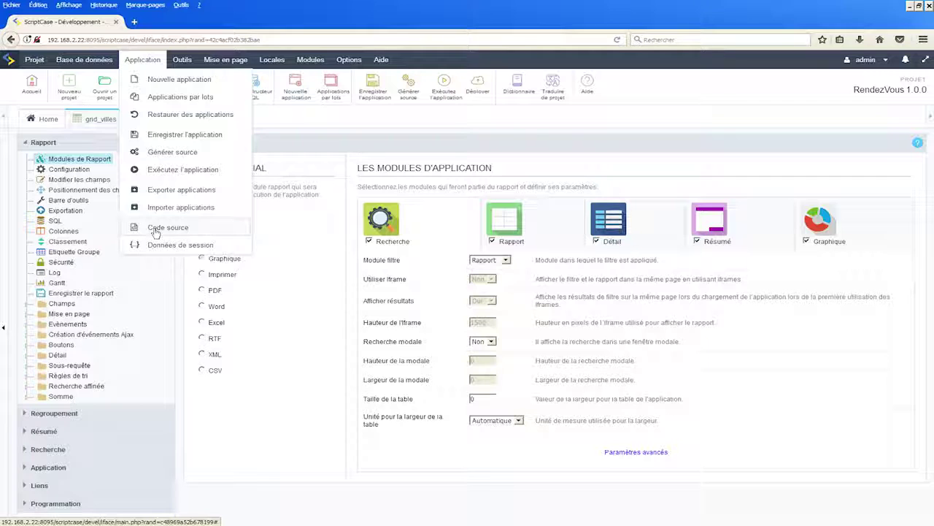
- Try viewing the report's source code, then close the error and source windows
{"action": "left_click", "coordinate": [155, 229]}
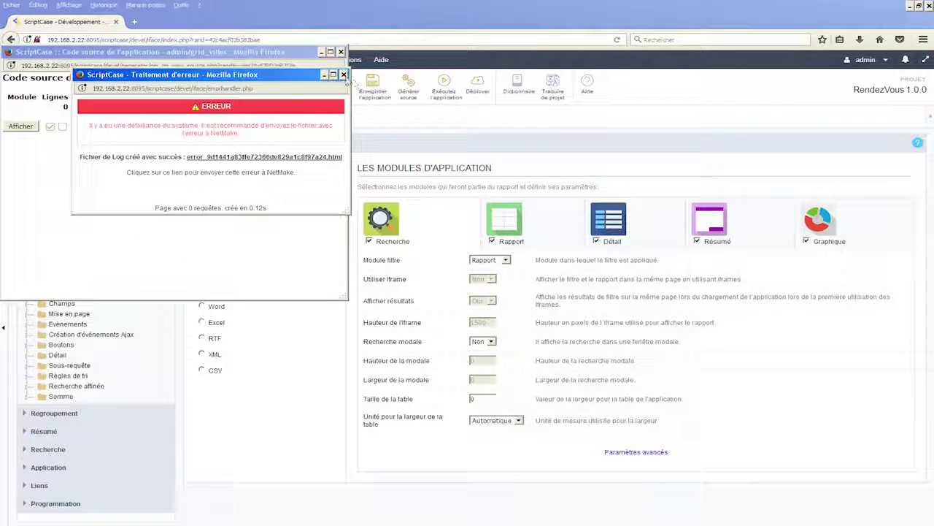
{"action": "left_click", "coordinate": [343, 74]}
{"action": "left_click_drag", "start_coordinate": [229, 59], "coordinate": [491, 67]}
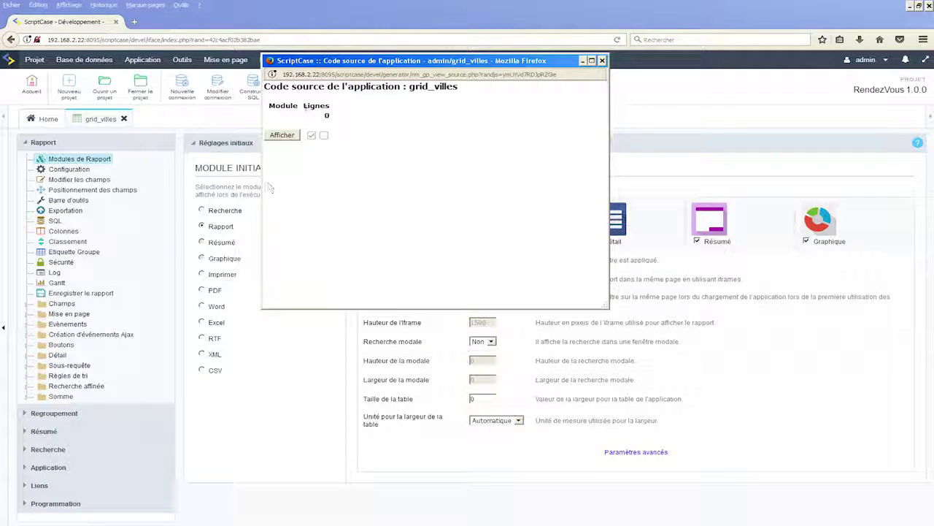
{"action": "left_click", "coordinate": [602, 61]}
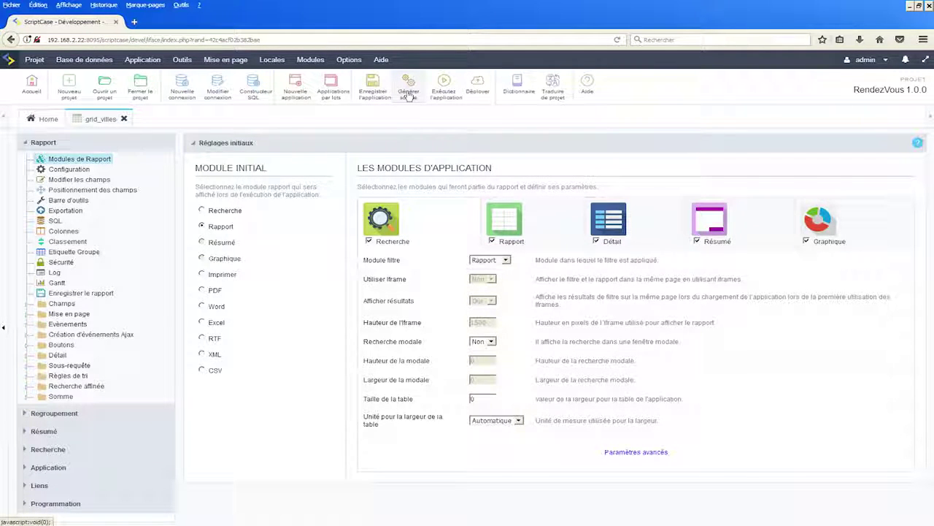
- Generate the grid_villes source code successfully and return to the report settings
{"action": "left_click", "coordinate": [409, 95]}
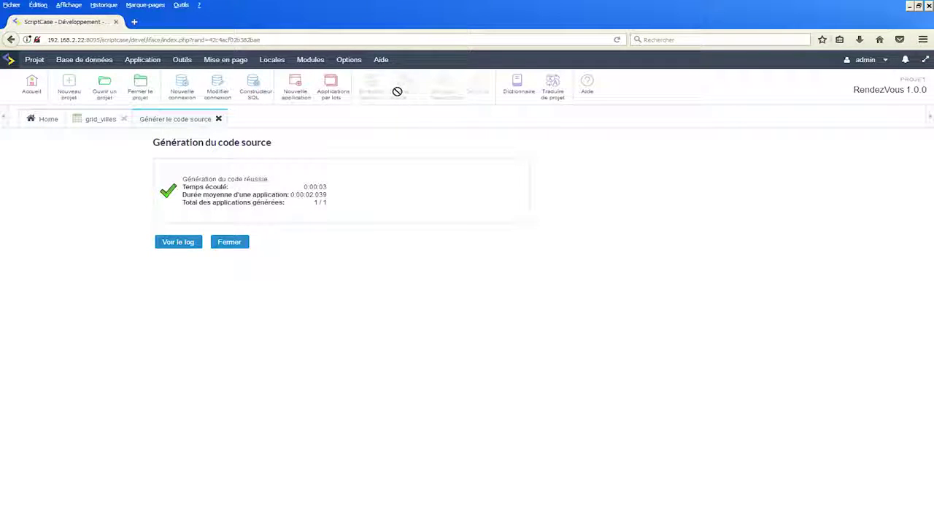
{"action": "left_click", "coordinate": [223, 247]}
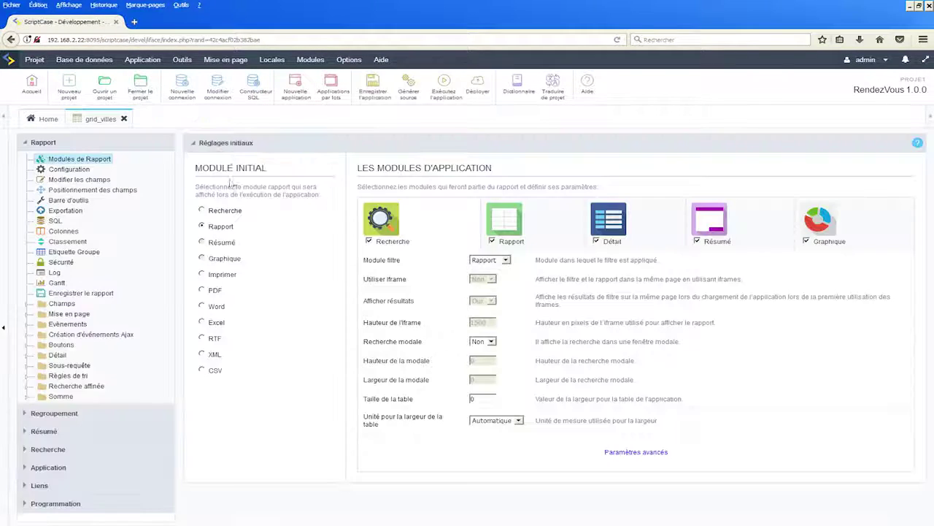
{"action": "left_click", "coordinate": [150, 62]}
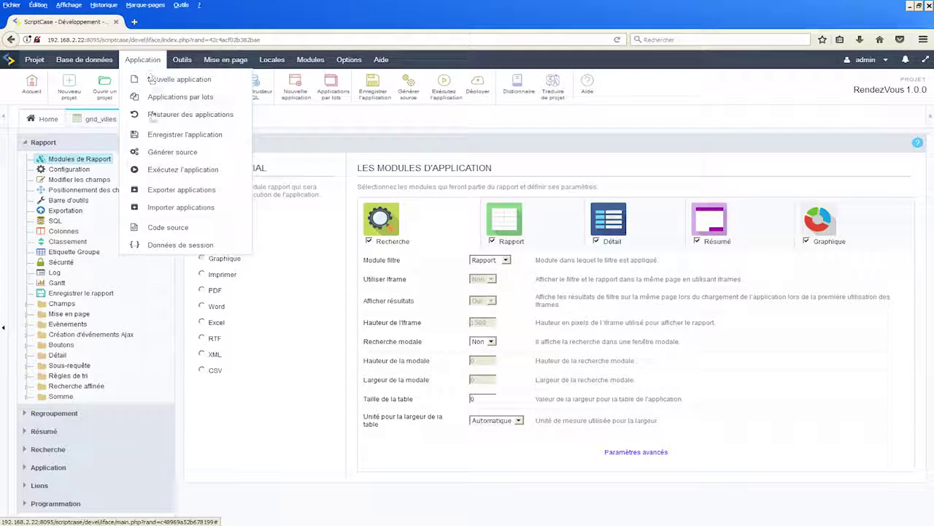
- Open the grid_villes source viewer and inspect its file list, such as grid_villes.htm
{"action": "left_click", "coordinate": [168, 228]}
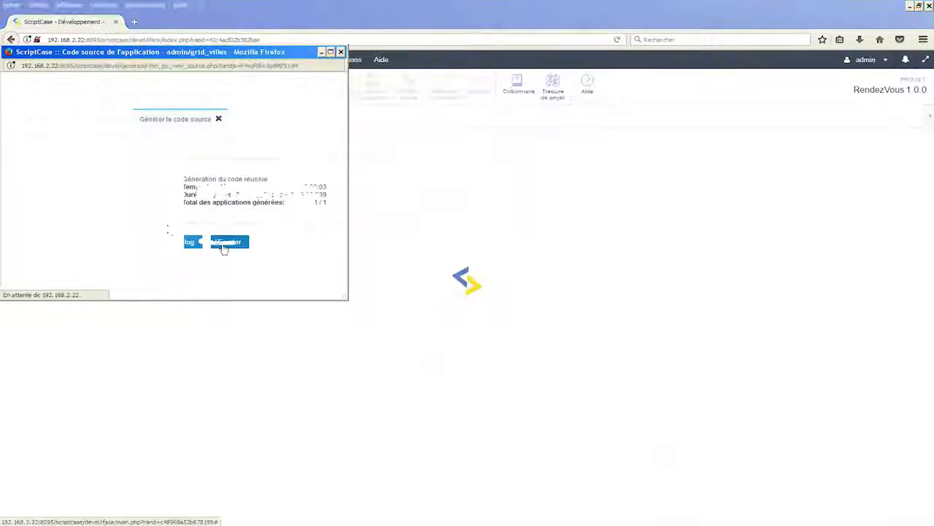
{"action": "left_click_drag", "start_coordinate": [185, 20], "coordinate": [371, 67]}
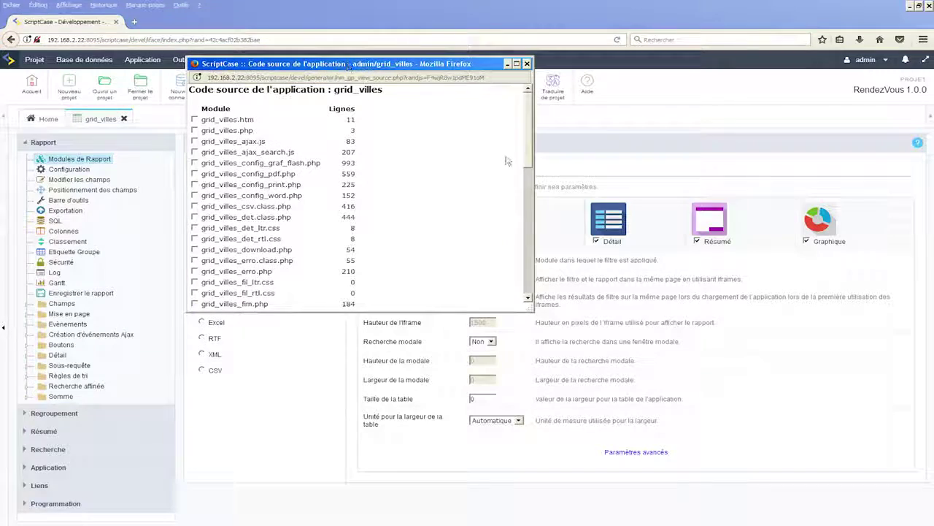
{"action": "mouse_move", "coordinate": [526, 156]}
{"action": "left_mouse_down"}
{"action": "mouse_move", "coordinate": [525, 230]}
{"action": "mouse_move", "coordinate": [523, 150]}
{"action": "left_mouse_up"}
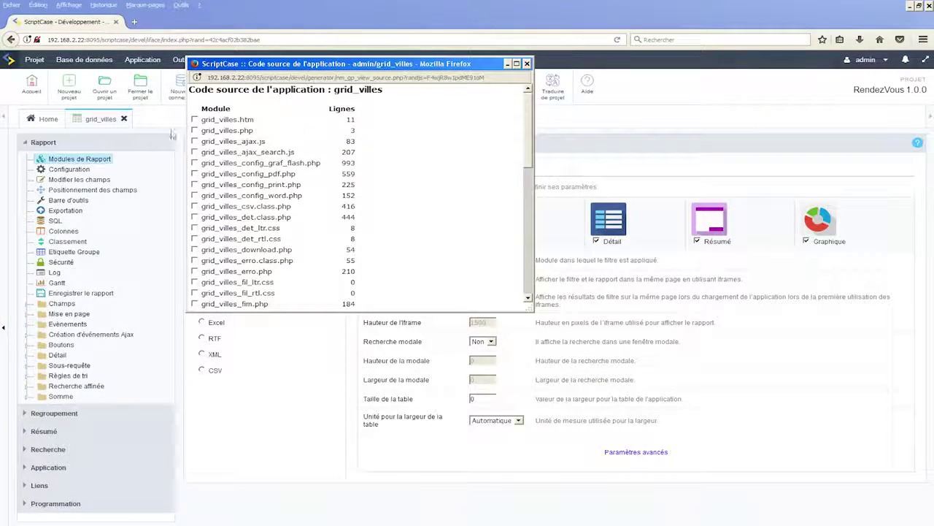
{"action": "left_click_drag", "start_coordinate": [240, 120], "coordinate": [292, 146]}
{"action": "left_click_drag", "start_coordinate": [264, 229], "coordinate": [280, 230]}
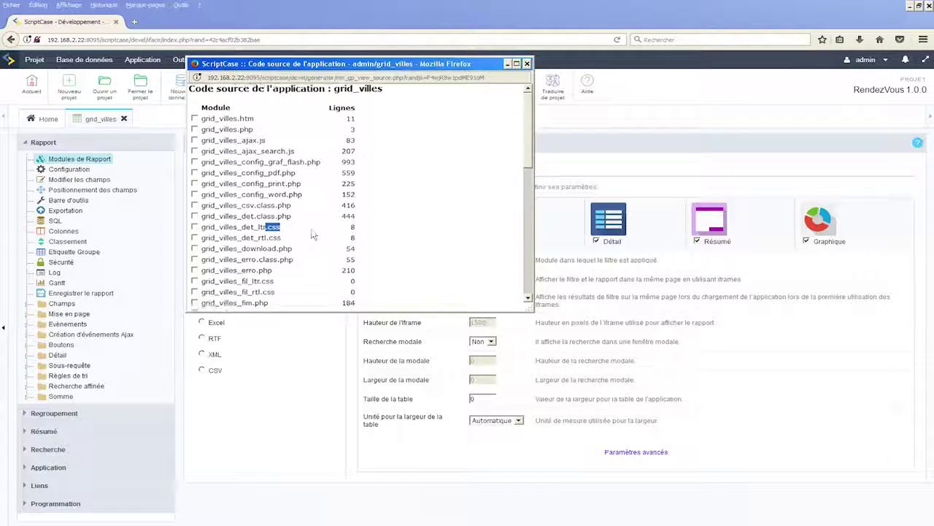
{"action": "scroll", "coordinate": [409, 213], "scroll_direction": "down", "scroll_amount": 10}
{"action": "scroll", "coordinate": [410, 213], "scroll_direction": "down", "scroll_amount": 2}
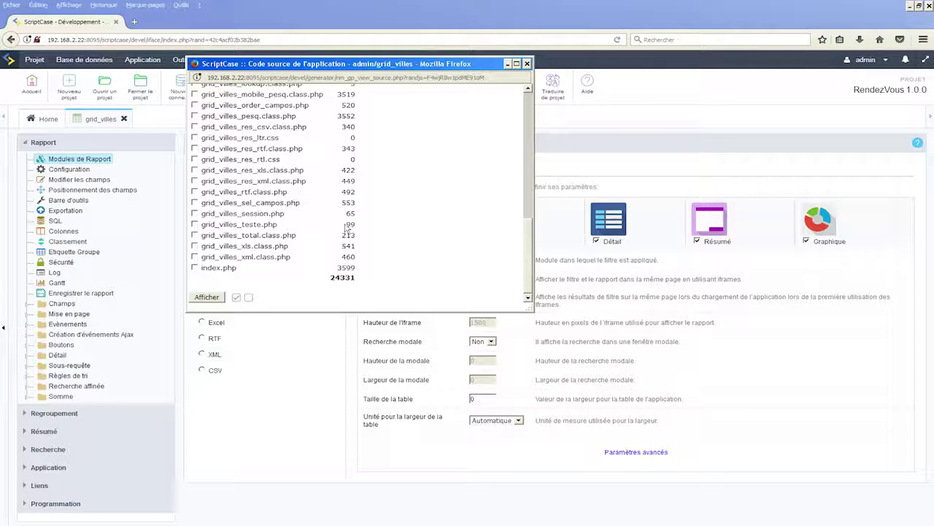
- Display the source of all module files and scroll to grid_villes_config_graf_flash.php
{"action": "left_click", "coordinate": [235, 297]}
{"action": "left_click", "coordinate": [210, 300]}
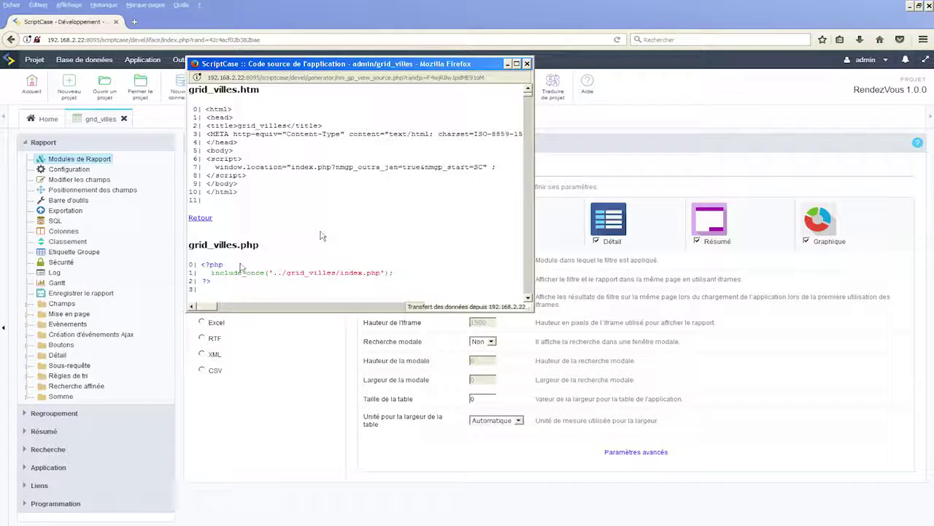
{"action": "scroll", "coordinate": [325, 230], "scroll_direction": "down", "scroll_amount": 3}
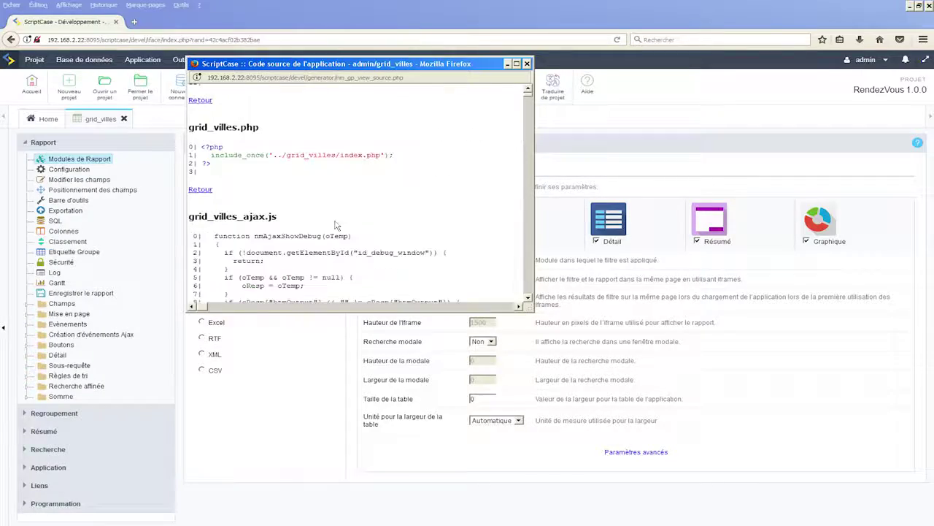
{"action": "scroll", "coordinate": [336, 228], "scroll_direction": "down", "scroll_amount": 15}
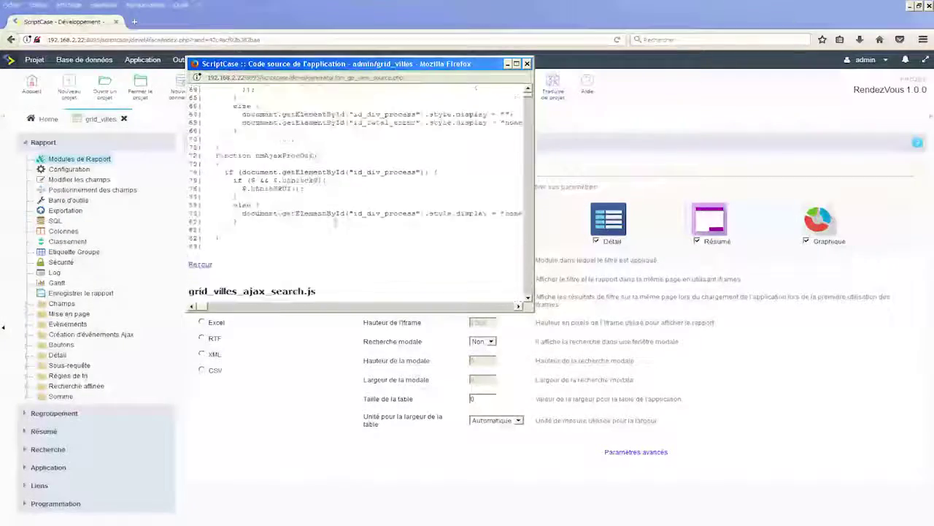
{"action": "scroll", "coordinate": [337, 221], "scroll_direction": "down", "scroll_amount": 20}
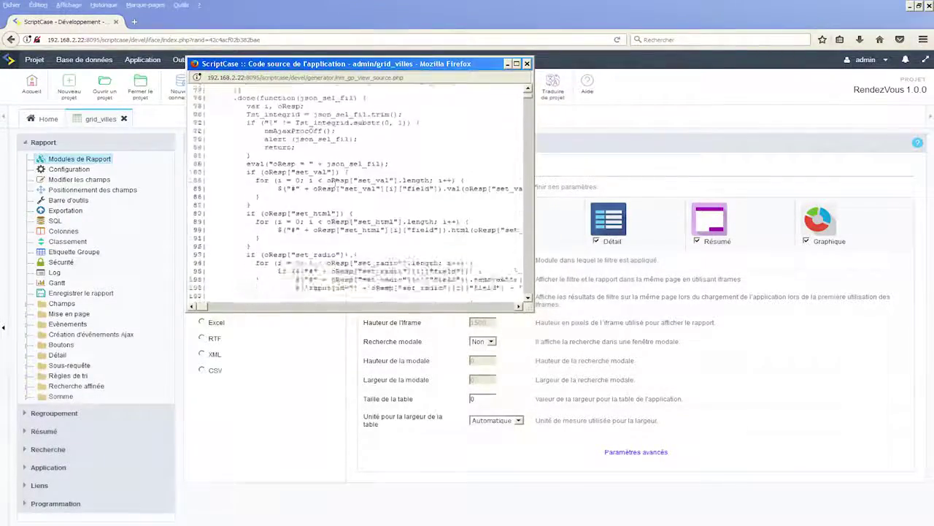
{"action": "scroll", "coordinate": [335, 221], "scroll_direction": "down", "scroll_amount": 20}
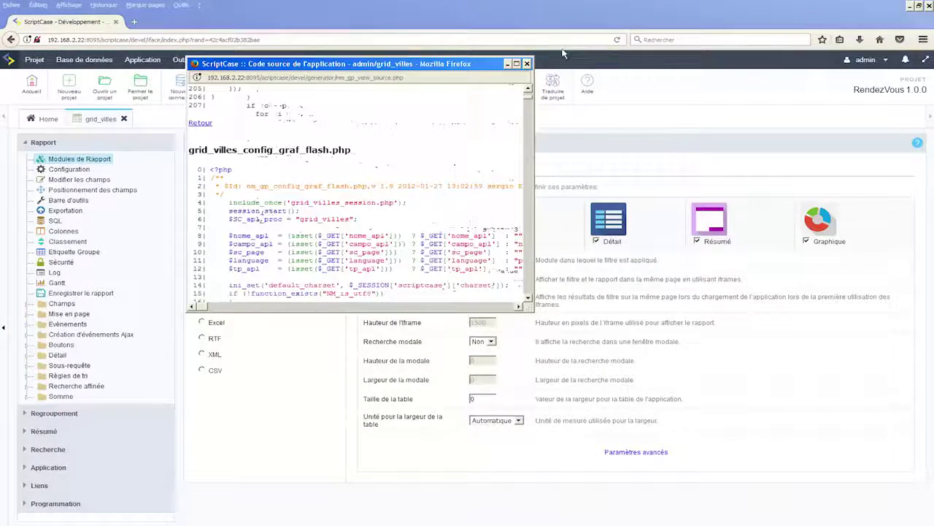
- Close the source viewer and run grid_villes, showing rows 1 to 10 of 4079
{"action": "left_click", "coordinate": [528, 64]}
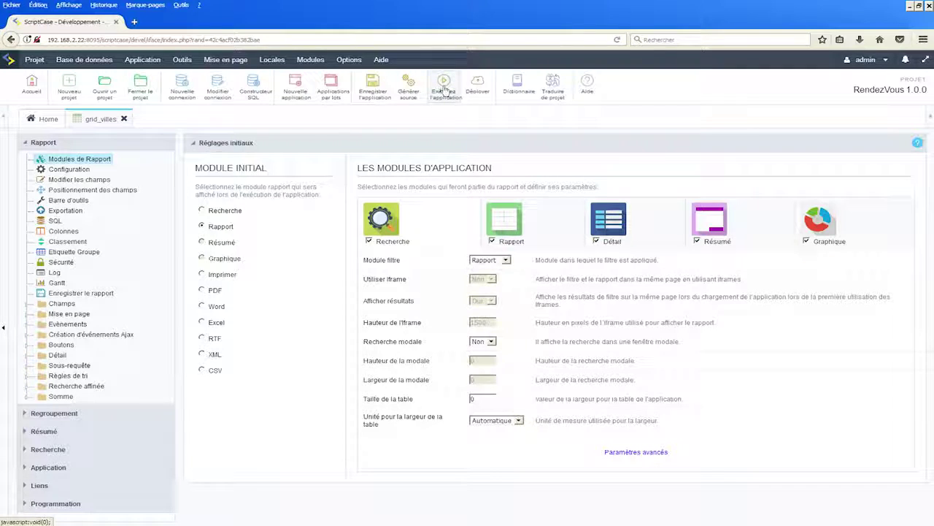
{"action": "left_click", "coordinate": [443, 90]}
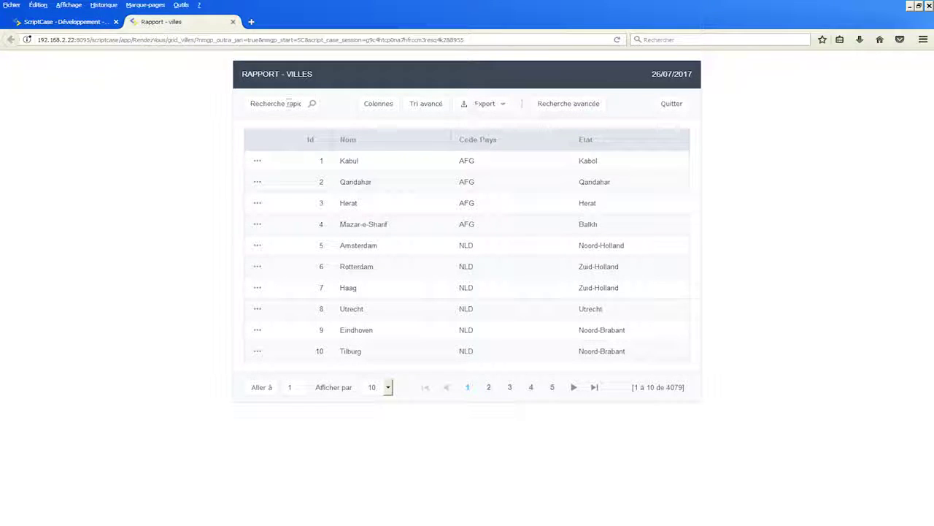
{"action": "left_click", "coordinate": [271, 103]}
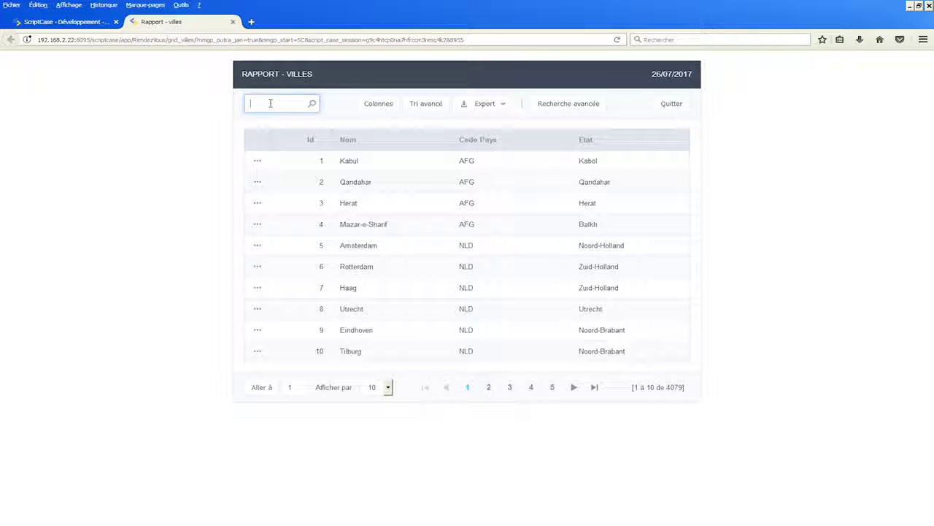
{"action": "type", "text": "Montr"}
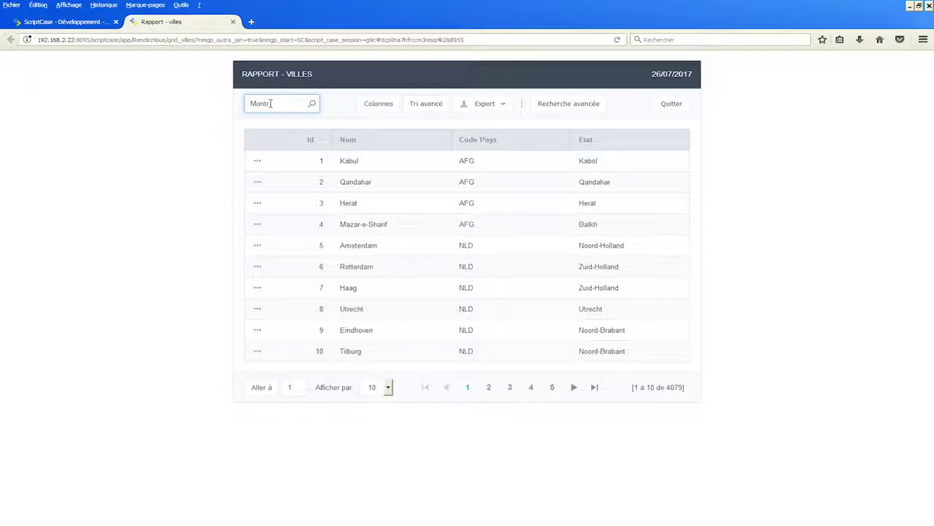
{"action": "key", "text": "Return"}
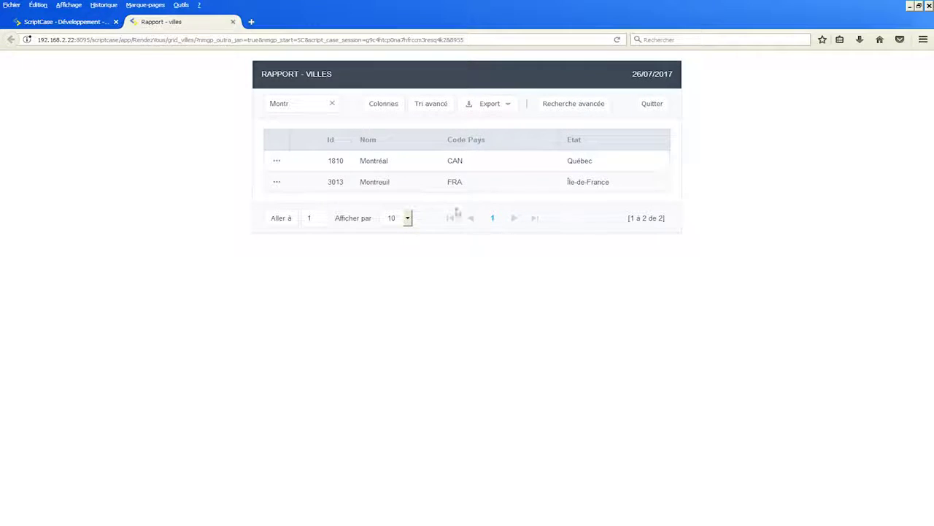
{"action": "left_click", "coordinate": [332, 104]}
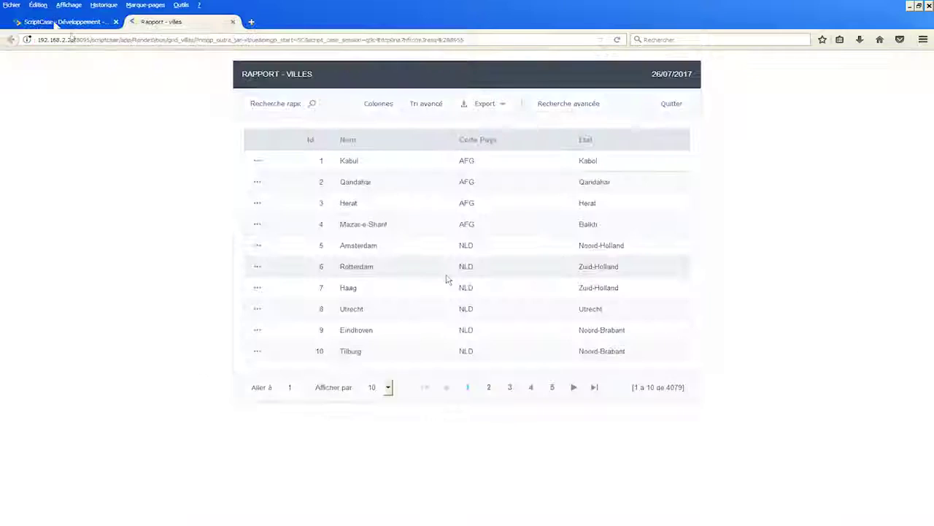
- Return to the ScriptCase workspace and open the RendezVous project properties via Projet > Propriétés
{"action": "left_click", "coordinate": [70, 29]}
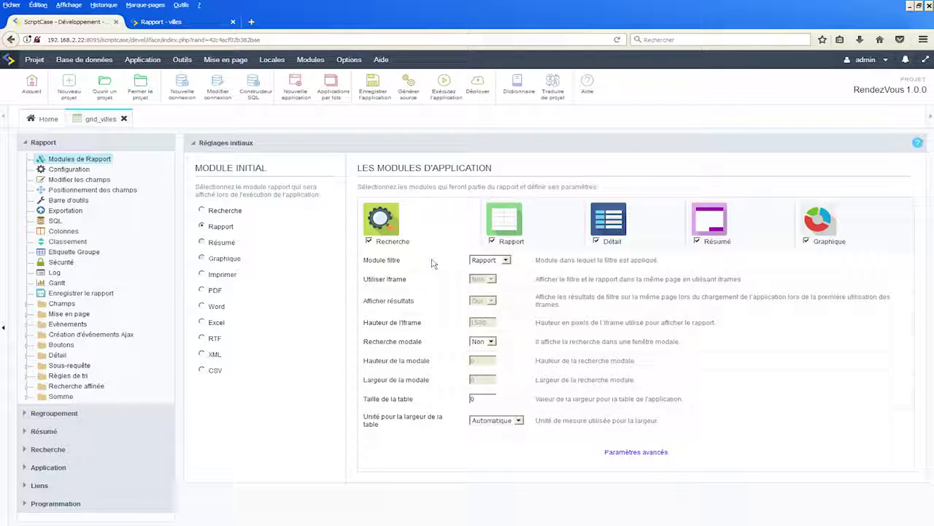
{"action": "left_click", "coordinate": [36, 62]}
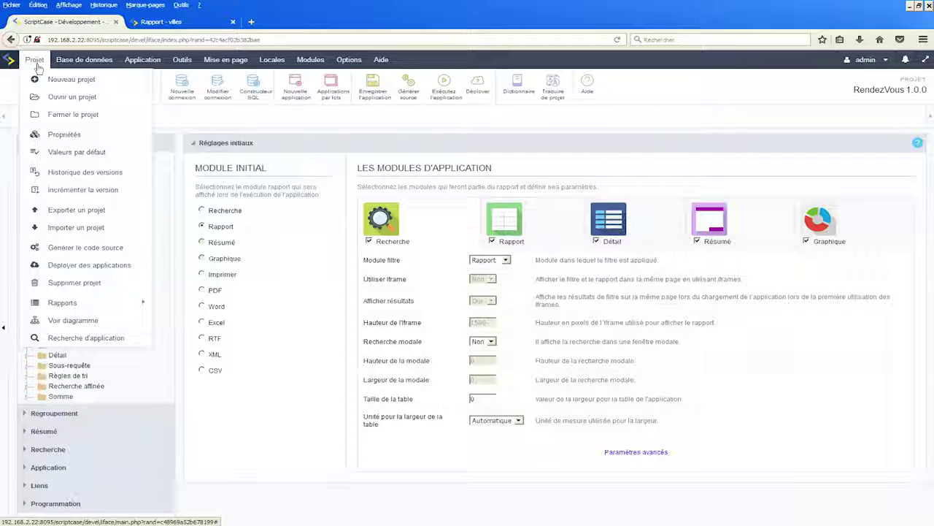
{"action": "left_click", "coordinate": [60, 135]}
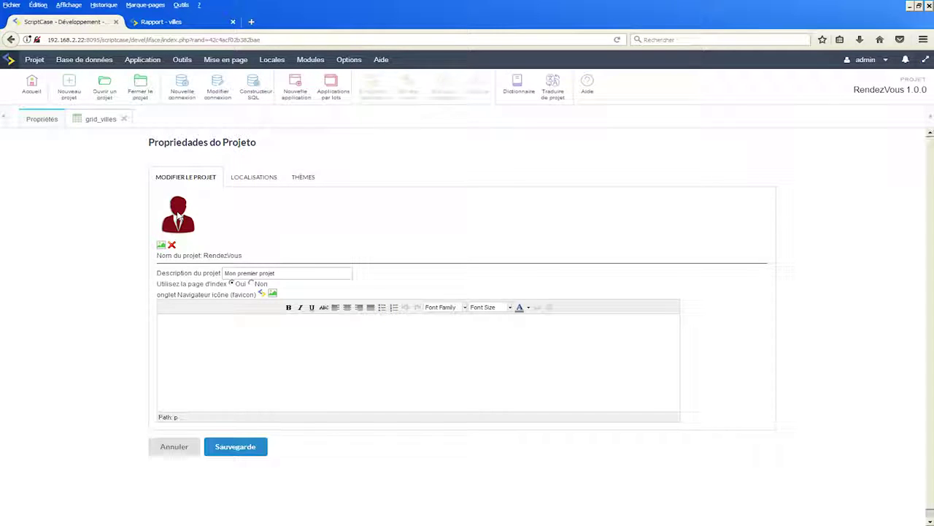
- Set the project favicon to ct_other_funnel3d.png and save the project properties
{"action": "left_click", "coordinate": [177, 23]}
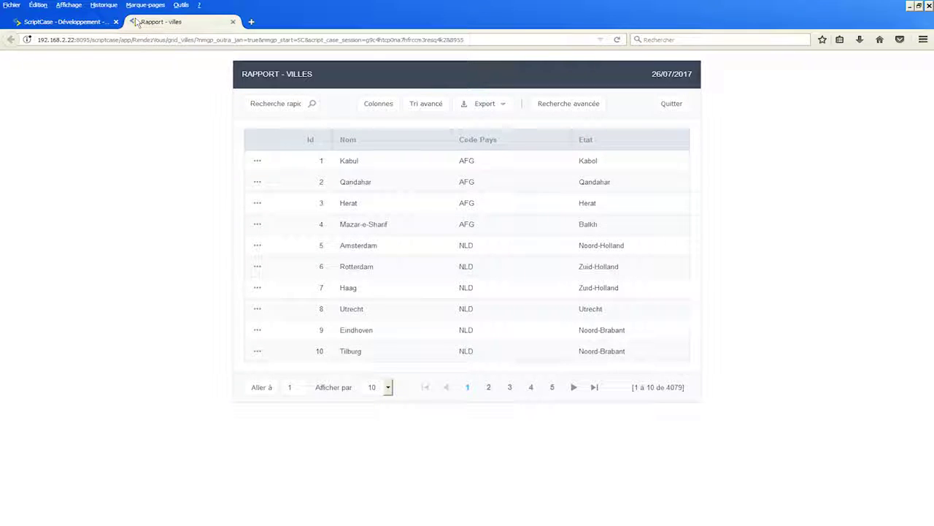
{"action": "left_click", "coordinate": [81, 22]}
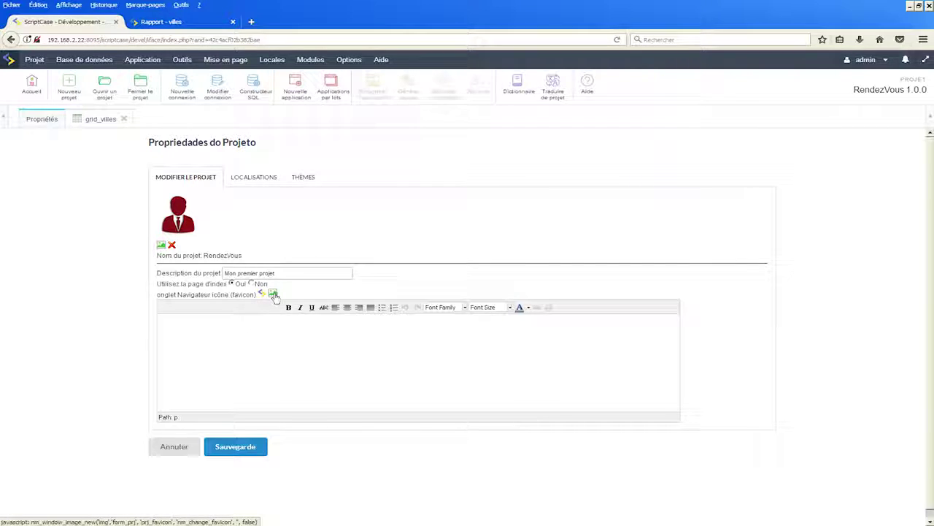
{"action": "left_click", "coordinate": [273, 294]}
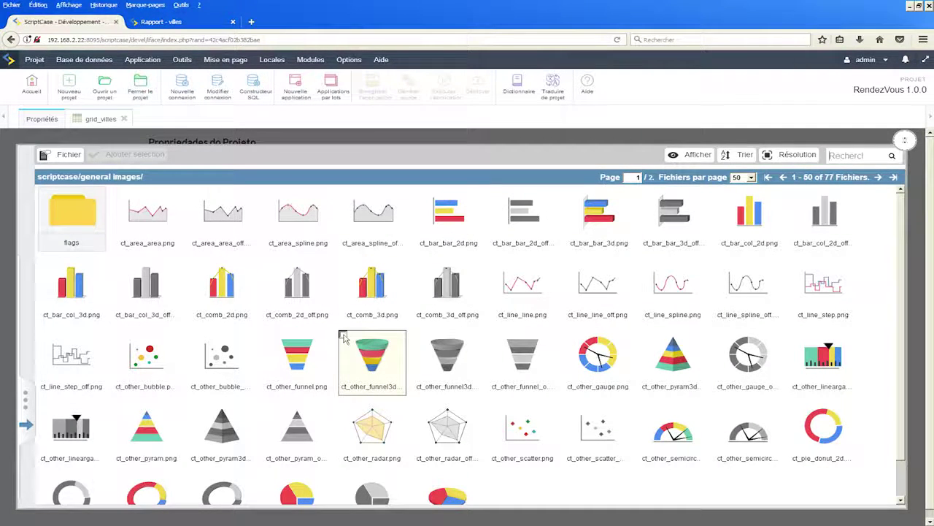
{"action": "left_click", "coordinate": [343, 337]}
{"action": "left_click", "coordinate": [131, 156]}
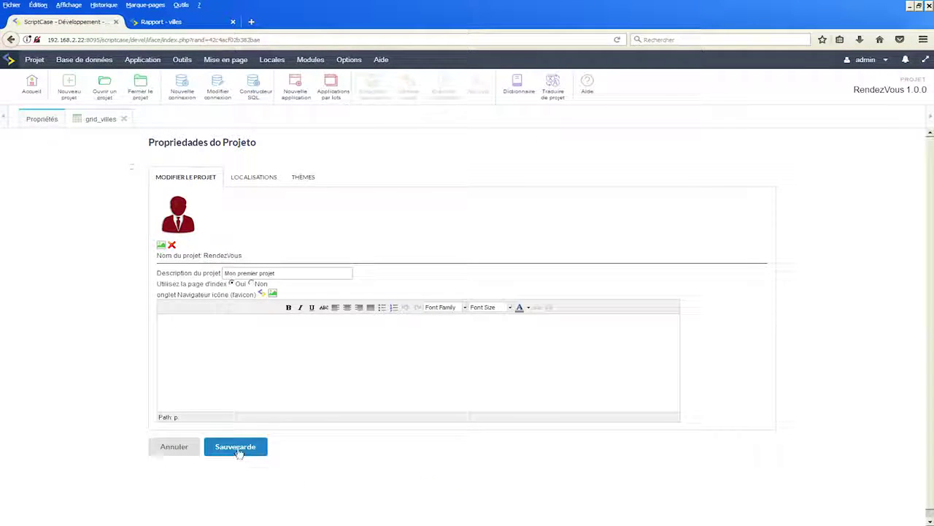
{"action": "left_click", "coordinate": [238, 448]}
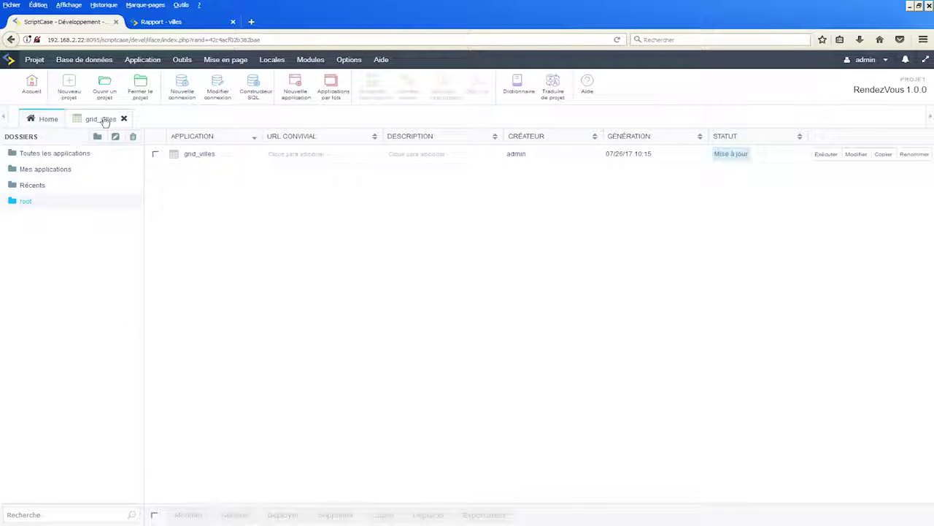
- Rerun grid_villes from its editor, view the Rapport - villes tab, then return
{"action": "left_click", "coordinate": [104, 121]}
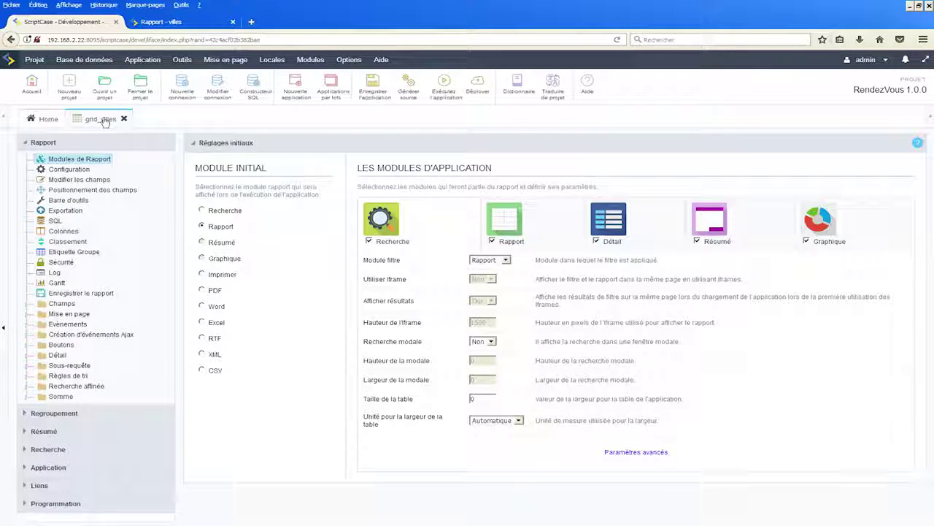
{"action": "left_click", "coordinate": [443, 89]}
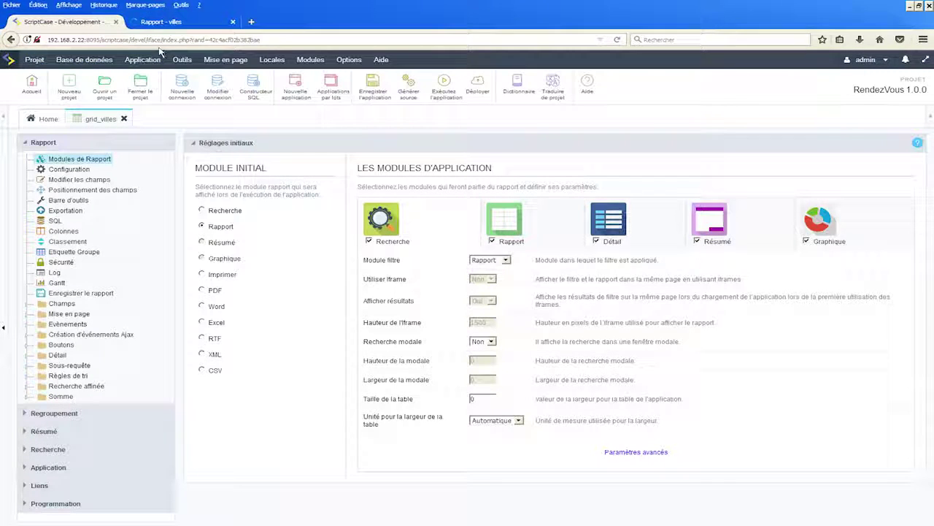
{"action": "left_click", "coordinate": [162, 22]}
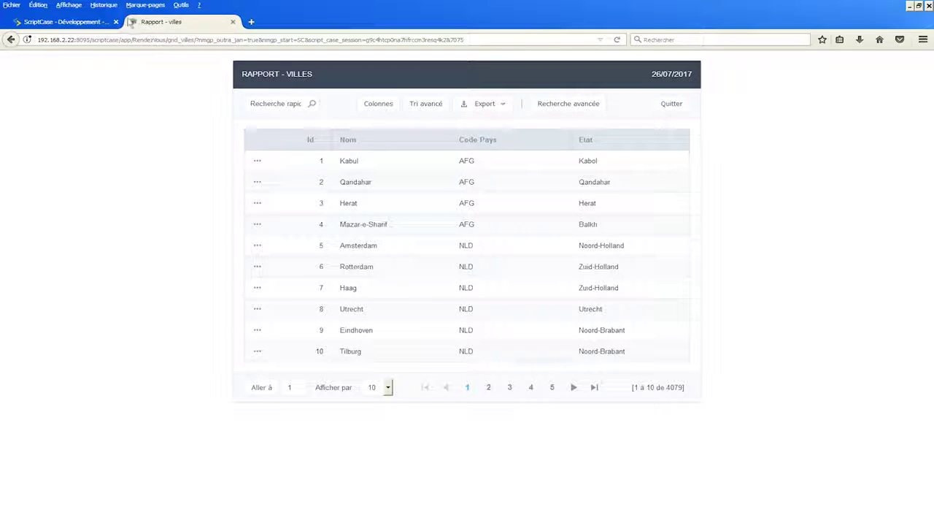
{"action": "left_click", "coordinate": [69, 22]}
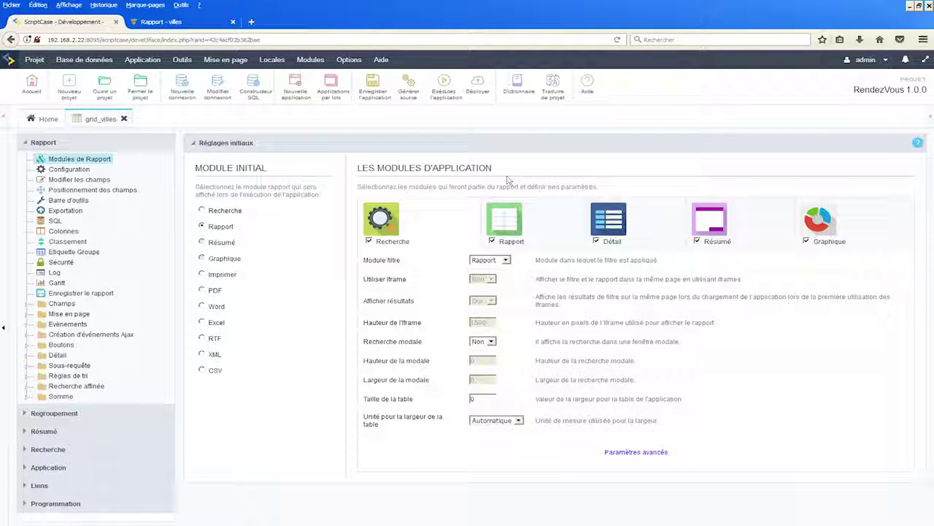
- Browse the Projet menu, then open Base de données > Editeur de base de données
{"action": "left_click", "coordinate": [34, 62]}
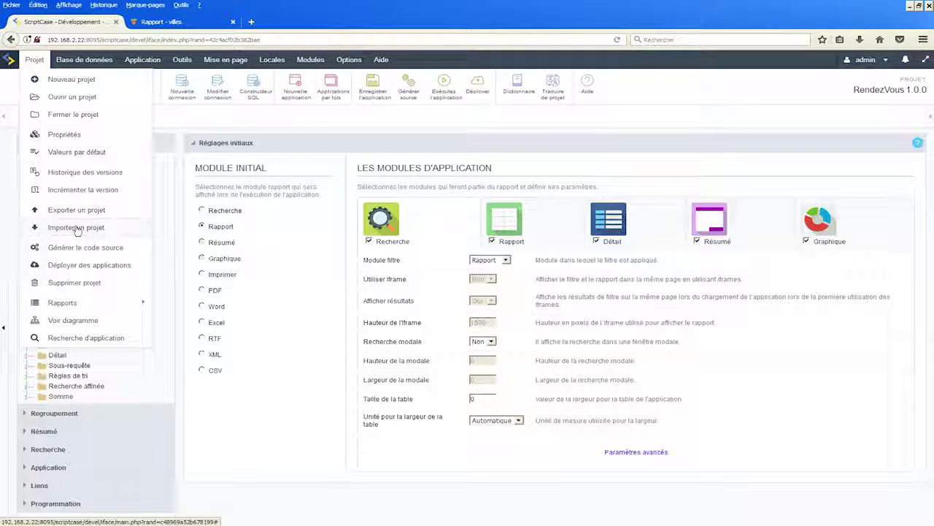
{"action": "mouse_move", "coordinate": [81, 305]}
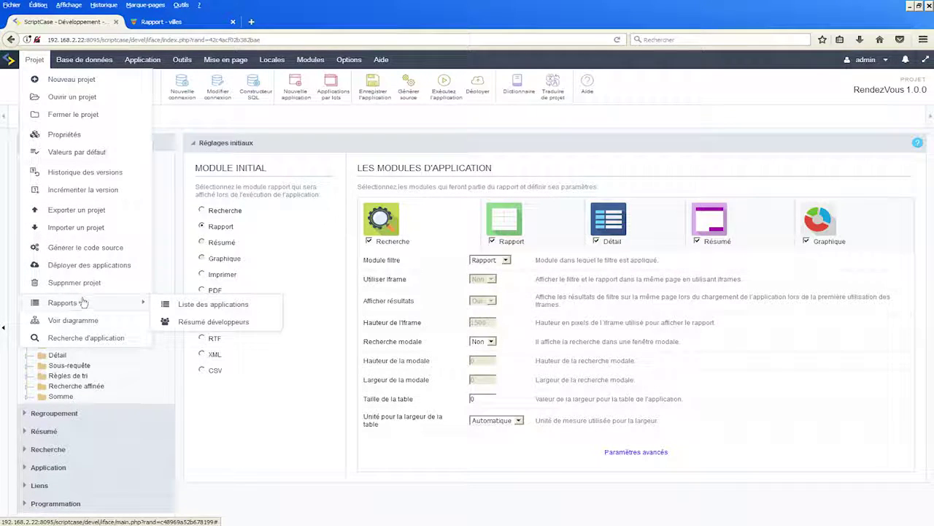
{"action": "left_click", "coordinate": [86, 60]}
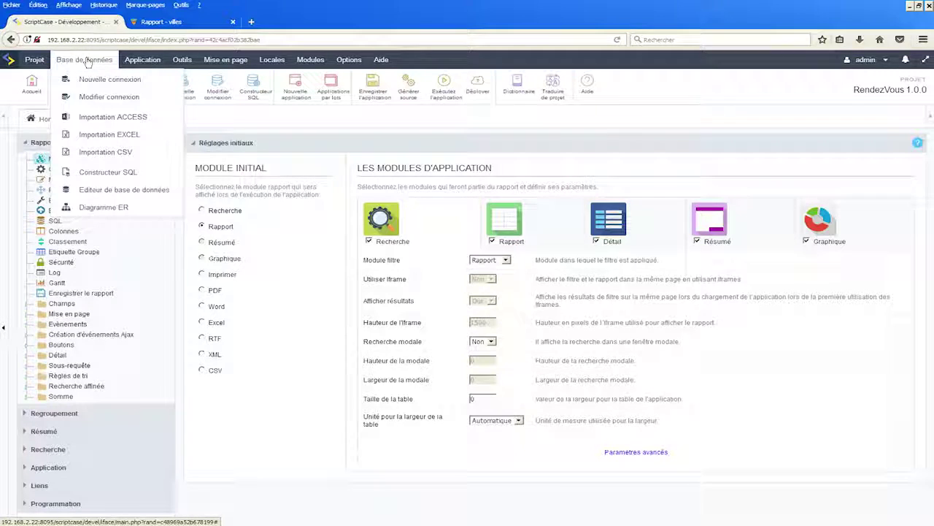
{"action": "left_click", "coordinate": [122, 191]}
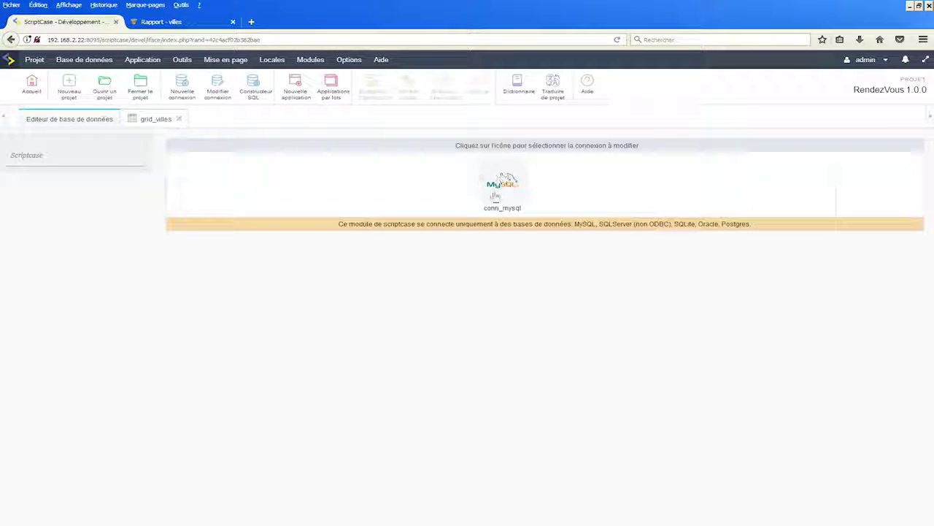
- Connect through conn_mysql to the rendez-vous database and open the villes table's index editor
{"action": "left_click", "coordinate": [511, 185]}
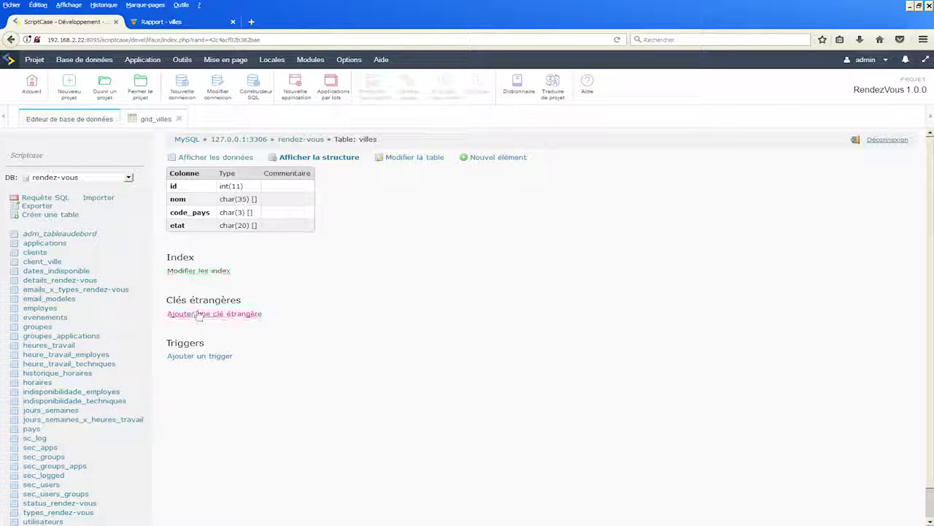
{"action": "left_click", "coordinate": [184, 270]}
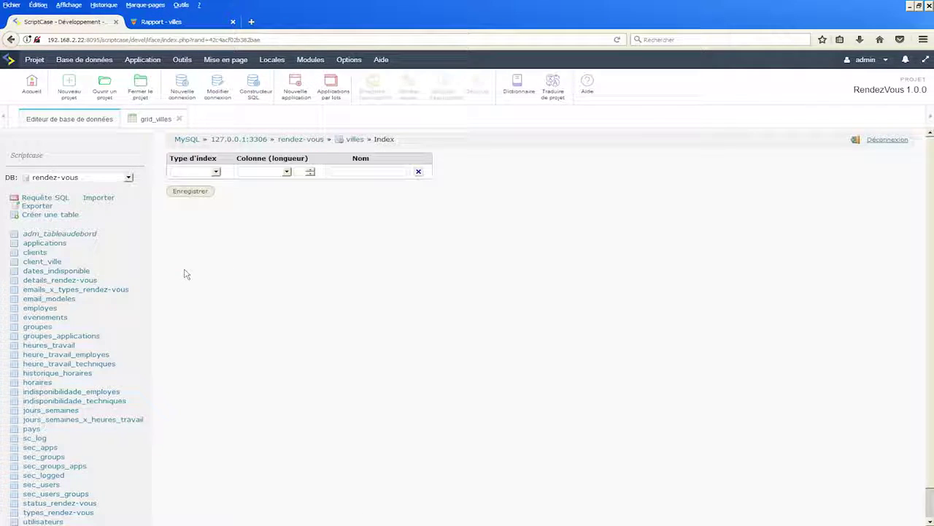
- Create and save a PRIMARY index on the id column of the villes table
{"action": "left_click", "coordinate": [215, 172]}
{"action": "left_click", "coordinate": [195, 183]}
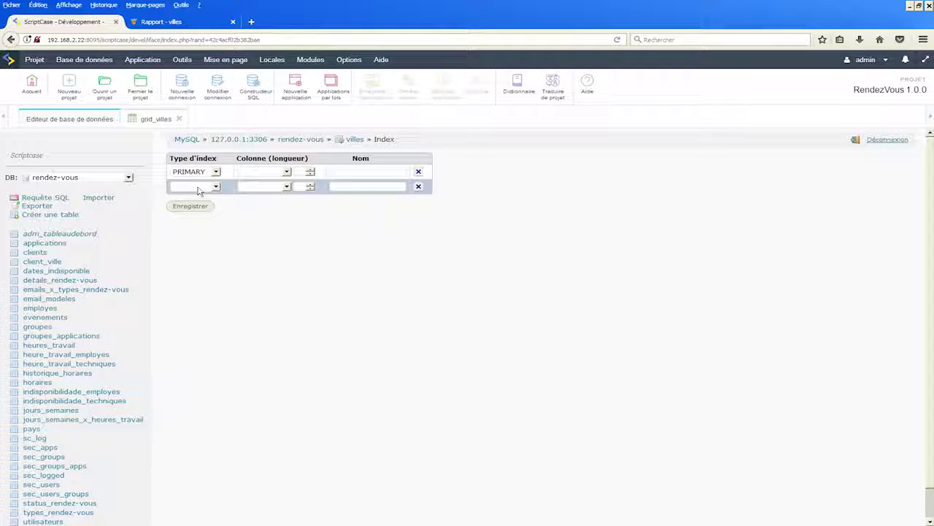
{"action": "left_click", "coordinate": [287, 172]}
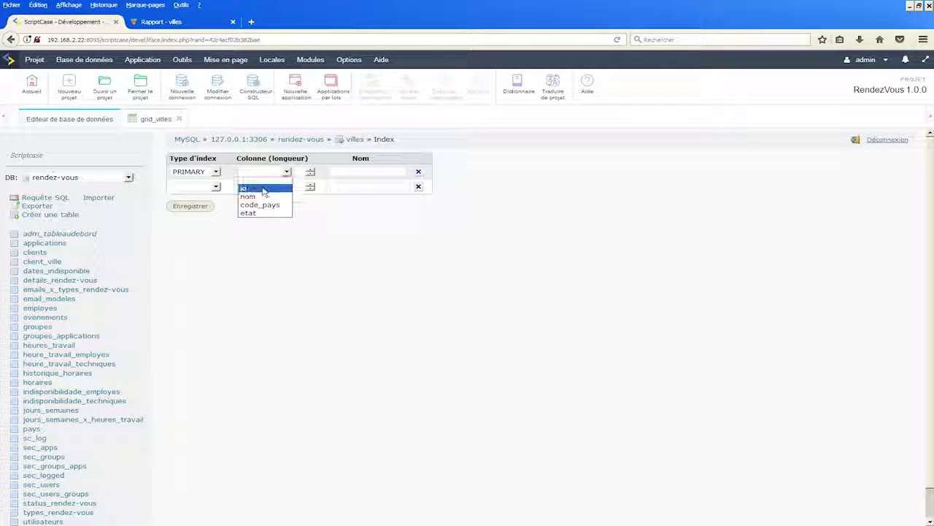
{"action": "left_click", "coordinate": [270, 188]}
{"action": "left_click", "coordinate": [189, 206]}
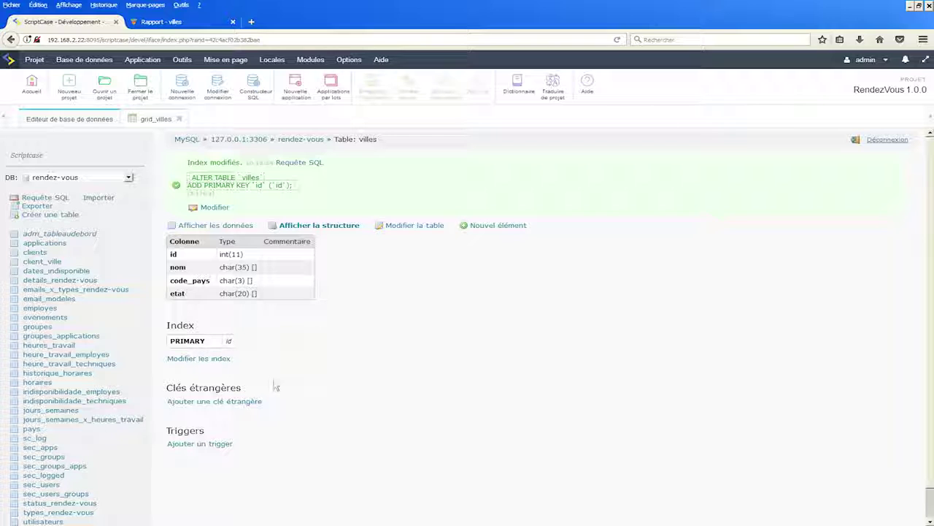
{"action": "scroll", "coordinate": [88, 427], "scroll_direction": "down", "scroll_amount": 1}
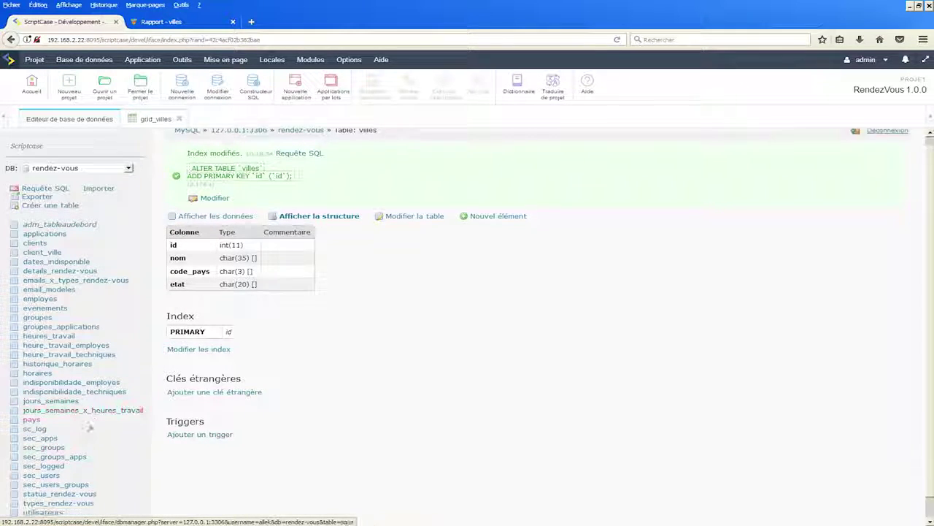
- View the villes rows, then open Modifier la table listing id, nom, code_pays and etat
{"action": "scroll", "coordinate": [87, 427], "scroll_direction": "down", "scroll_amount": 2}
{"action": "scroll", "coordinate": [303, 241], "scroll_direction": "up", "scroll_amount": 3}
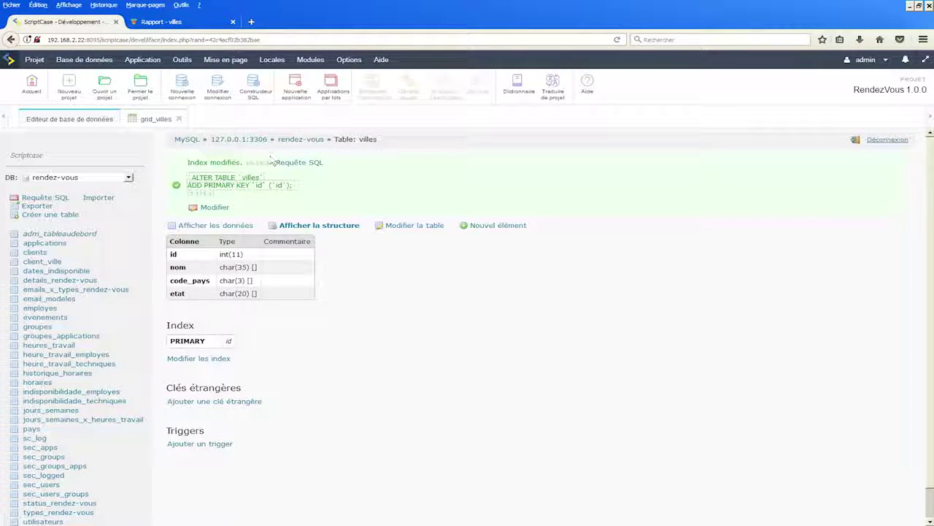
{"action": "scroll", "coordinate": [37, 511], "scroll_direction": "down", "scroll_amount": 3}
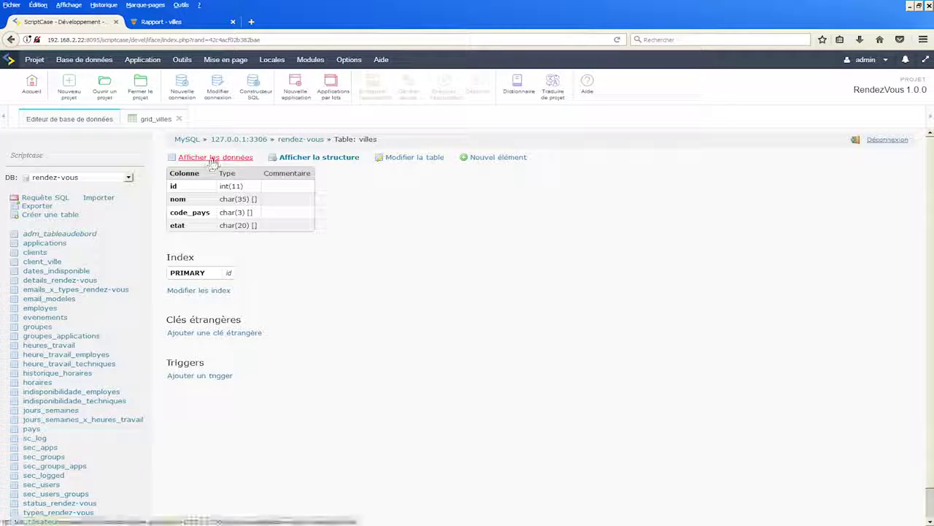
{"action": "left_click", "coordinate": [212, 158]}
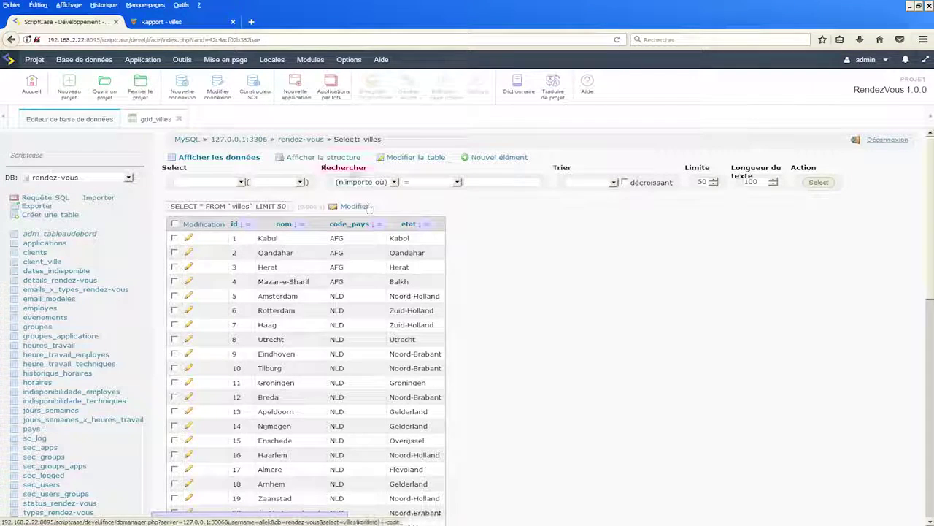
{"action": "left_click", "coordinate": [320, 160]}
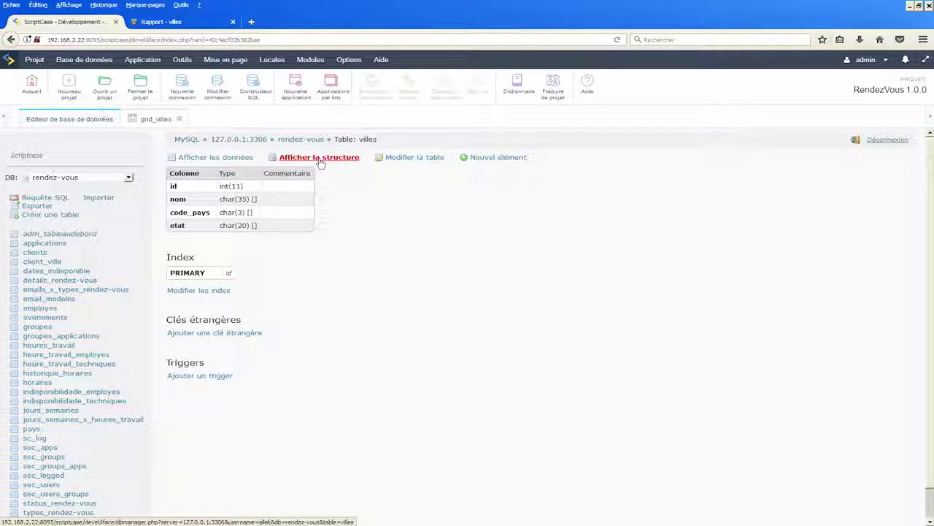
{"action": "left_click", "coordinate": [409, 160]}
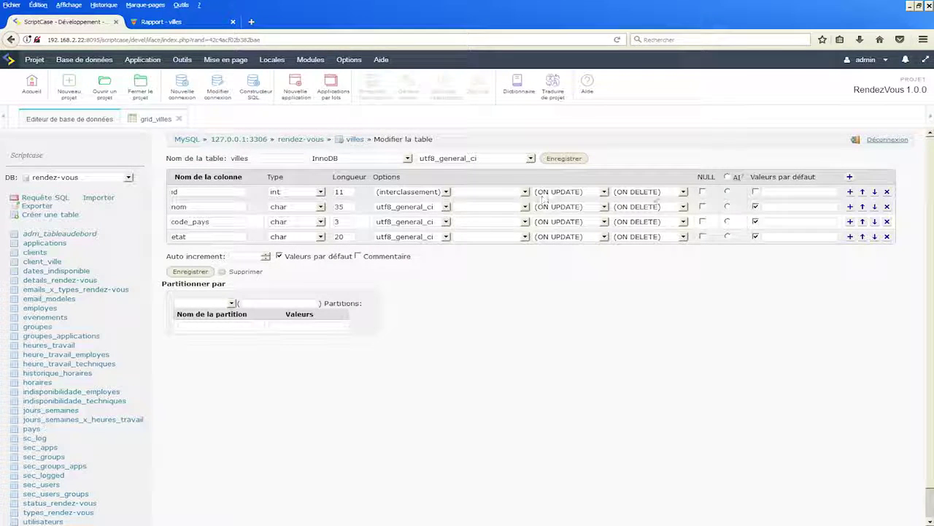
- Make the villes id column auto-increment, save, then bring up the Créer une connexion page
{"action": "left_click", "coordinate": [728, 192]}
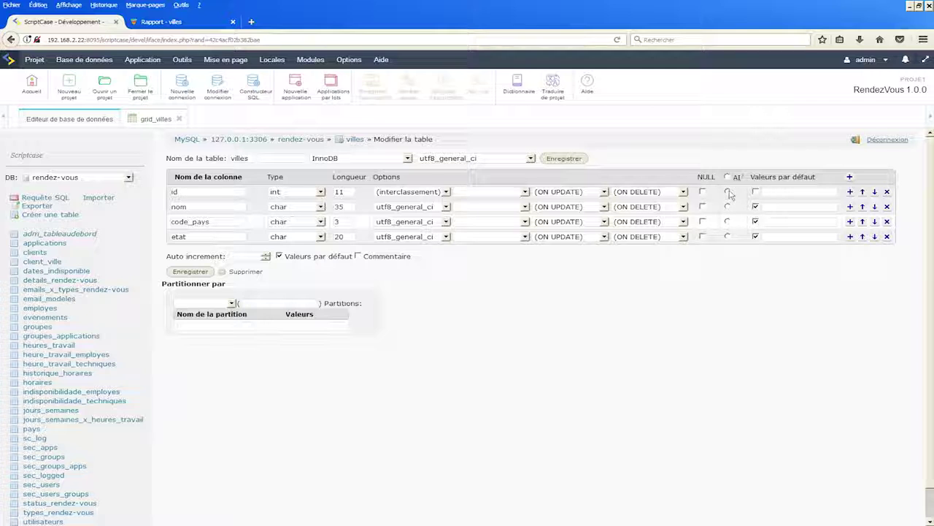
{"action": "left_click", "coordinate": [194, 272]}
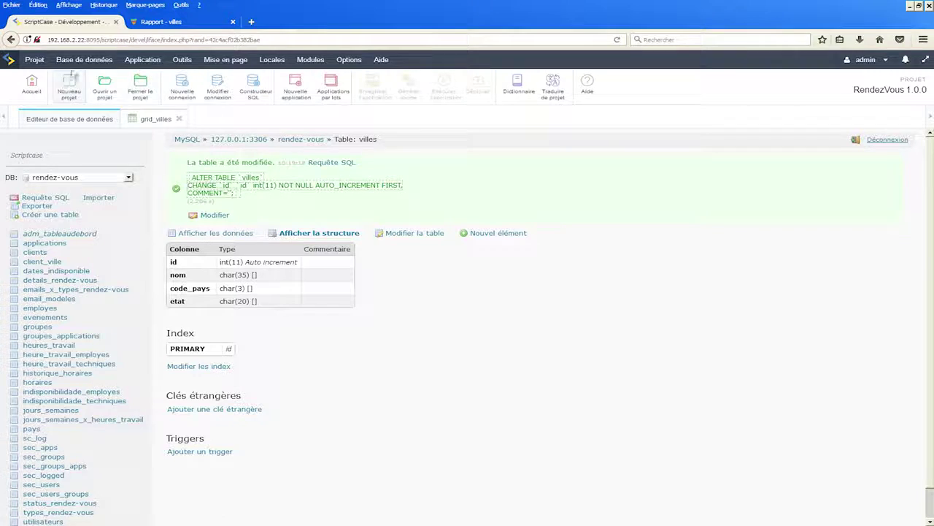
{"action": "mouse_move", "coordinate": [74, 67]}
{"action": "left_click", "coordinate": [97, 338]}
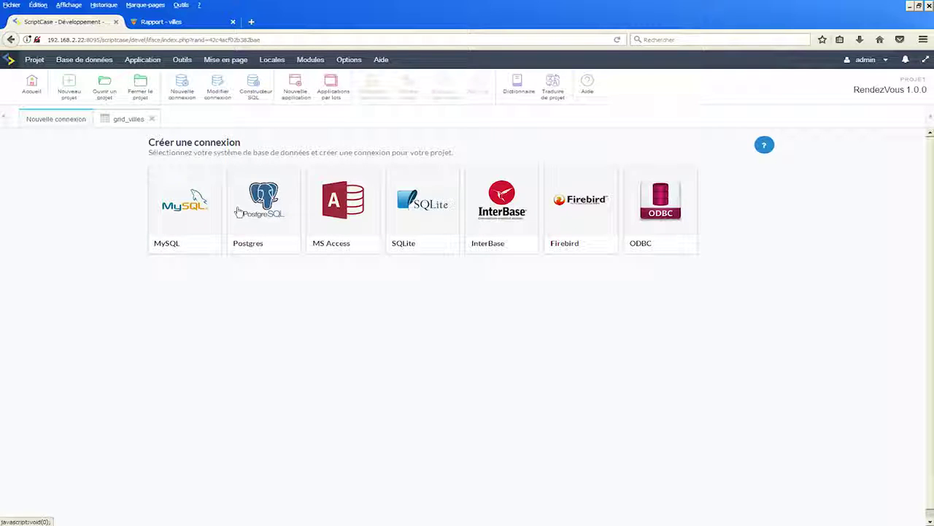
- Browse the Application, Outils, Mise en page, Locales, Modules, Options and Aide menus
{"action": "left_click", "coordinate": [143, 59]}
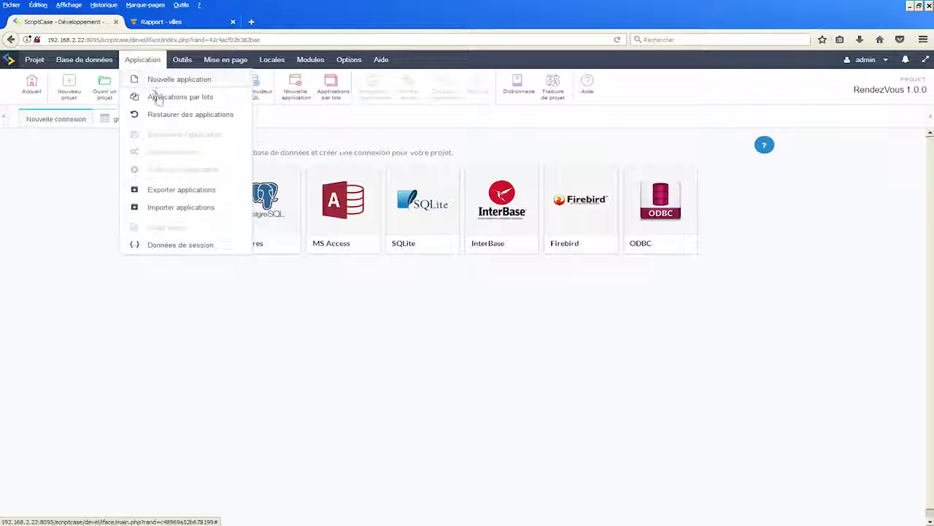
{"action": "left_click", "coordinate": [183, 61]}
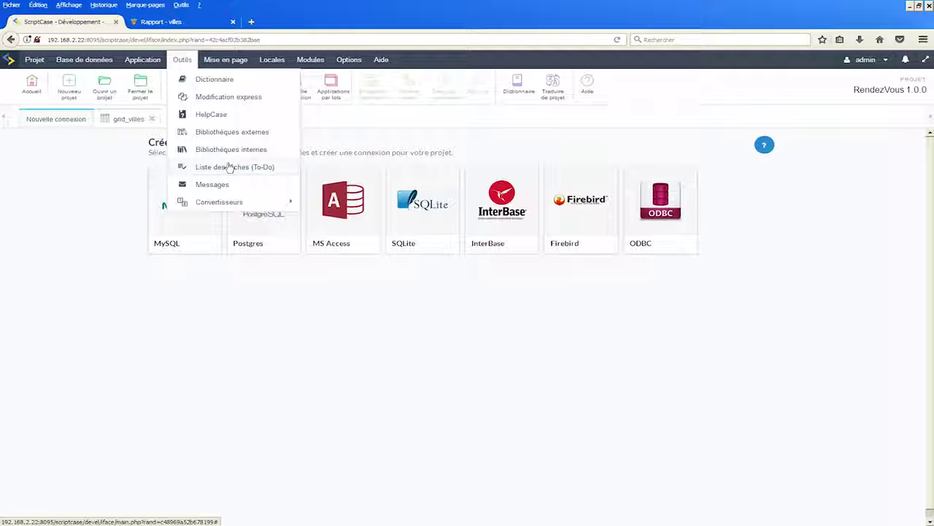
{"action": "mouse_move", "coordinate": [226, 61]}
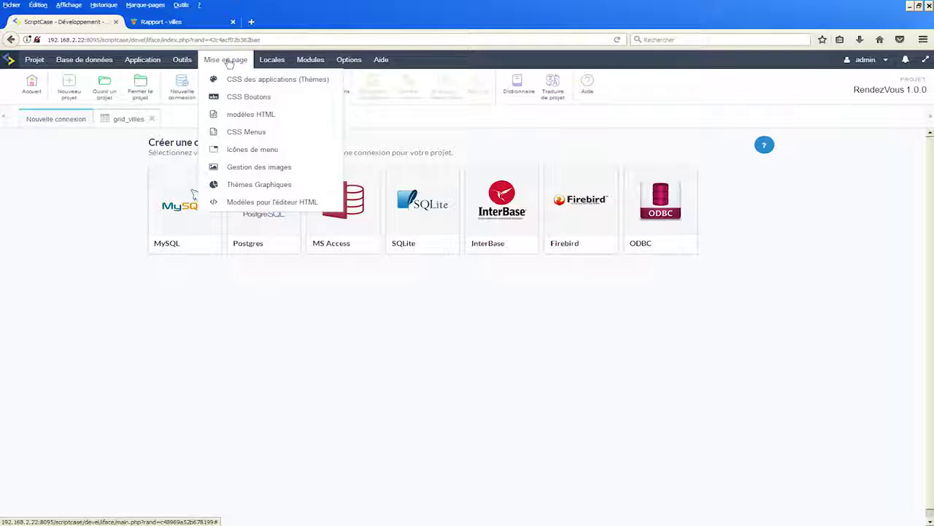
{"action": "mouse_move", "coordinate": [269, 63]}
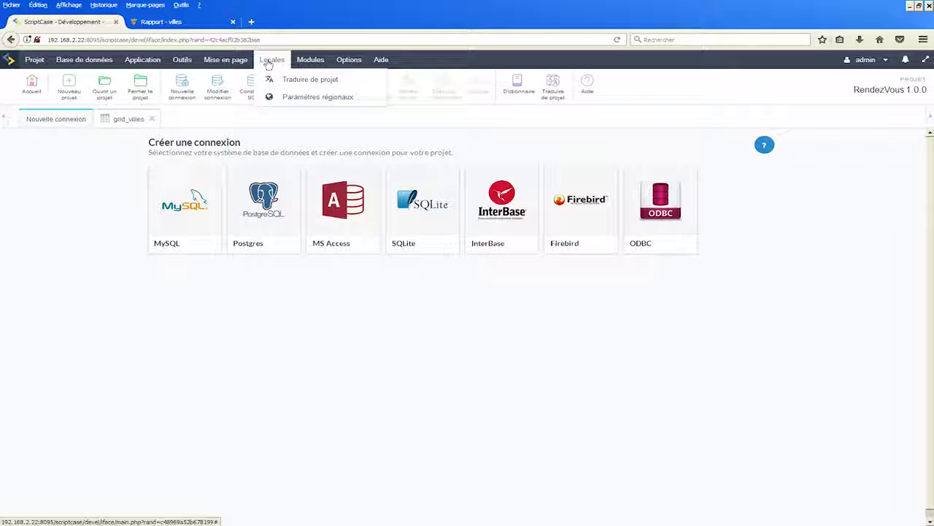
{"action": "mouse_move", "coordinate": [308, 62]}
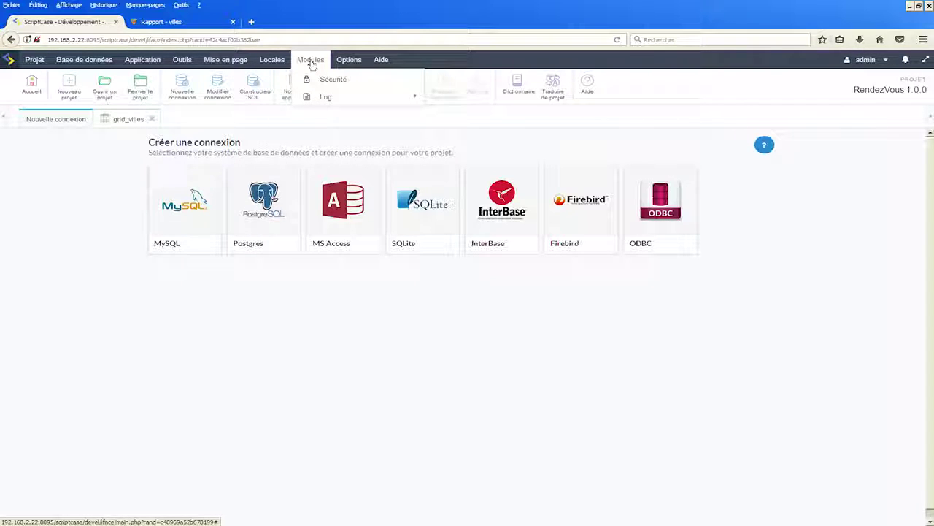
{"action": "mouse_move", "coordinate": [349, 60]}
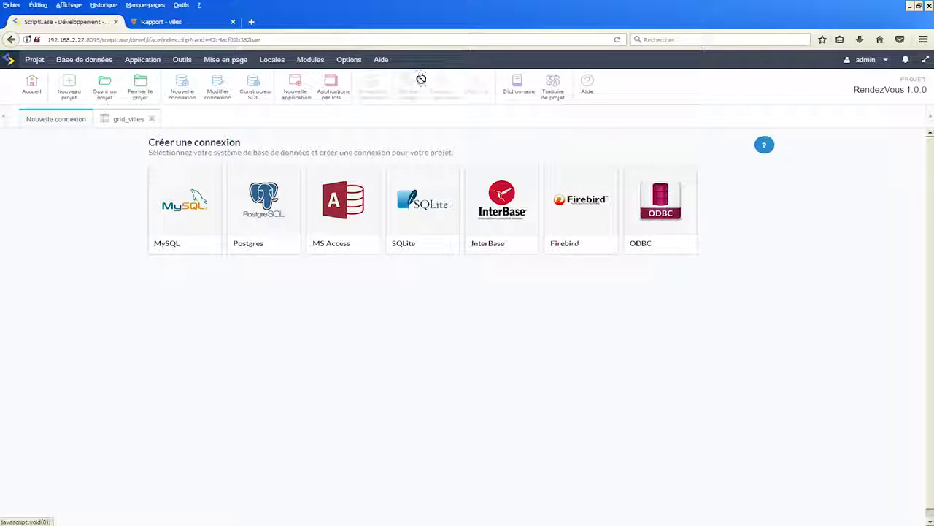
{"action": "mouse_move", "coordinate": [381, 63]}
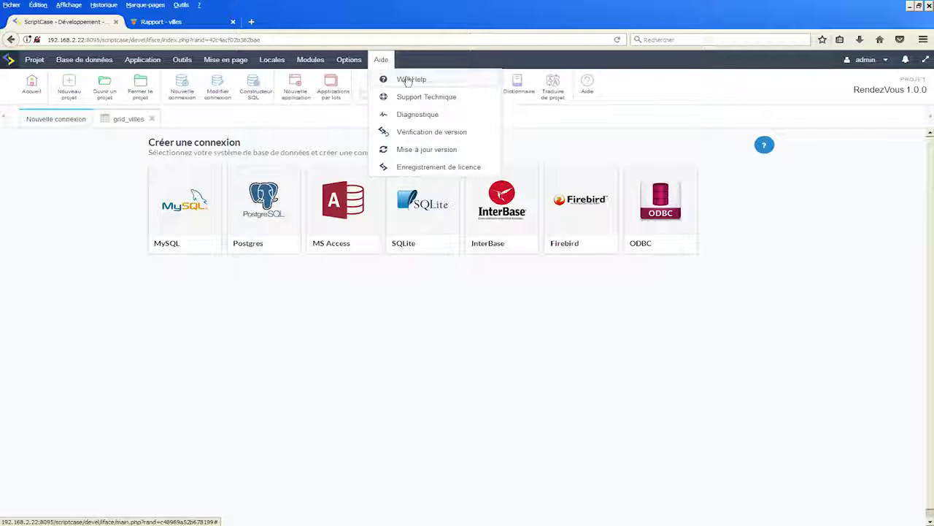
- Open the WebHelp manual in a new tab, then return and launch Aide > Diagnostique
{"action": "left_click", "coordinate": [406, 80]}
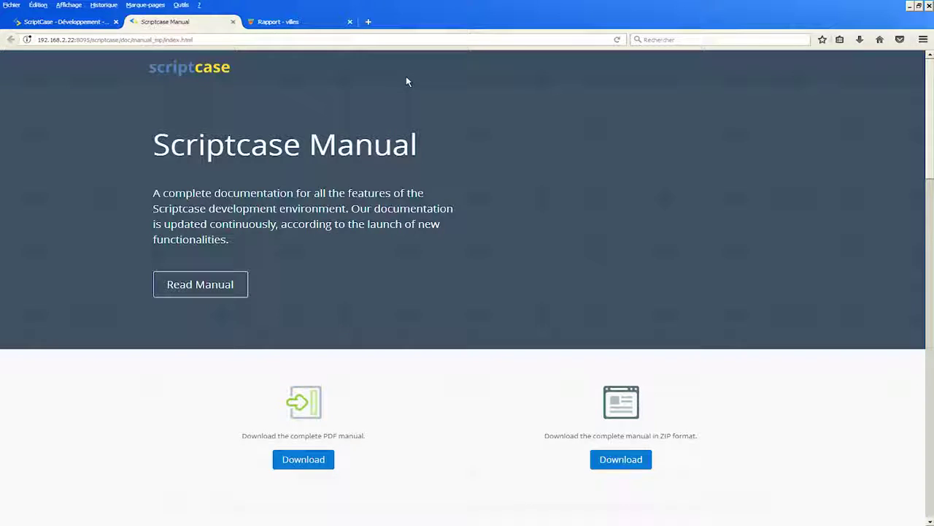
{"action": "left_click", "coordinate": [79, 26]}
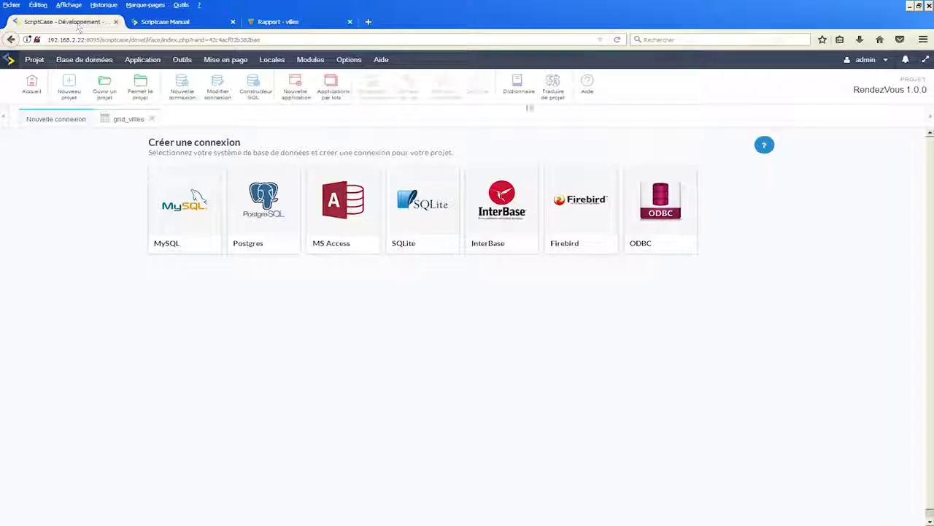
{"action": "left_click", "coordinate": [381, 59]}
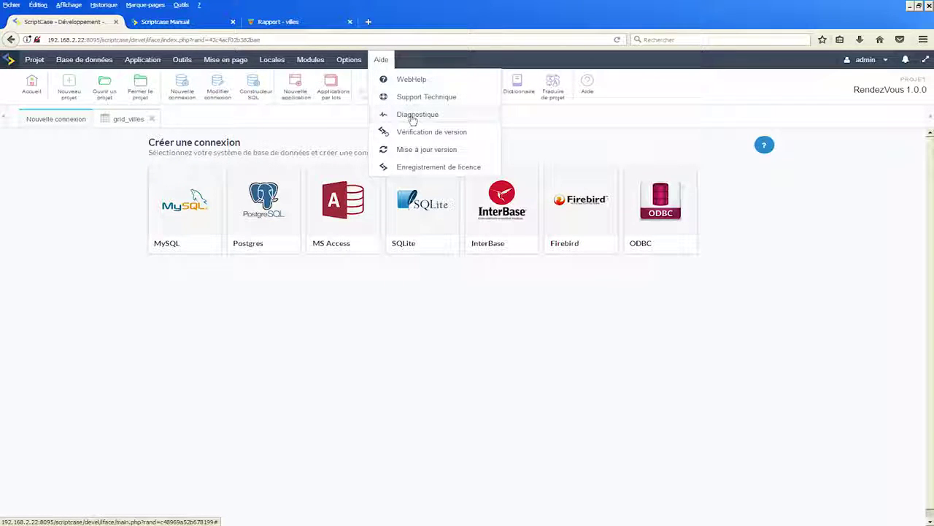
{"action": "left_click", "coordinate": [412, 117]}
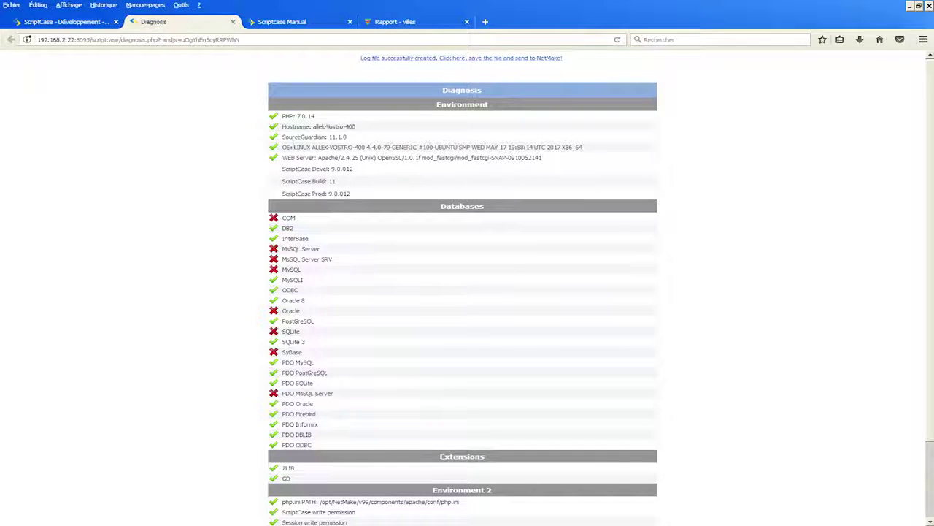
- Inspect the PHP, hostname, web server and PDO MySQL lines, then open the generated diagnosis log
{"action": "left_click_drag", "start_coordinate": [283, 116], "coordinate": [328, 119]}
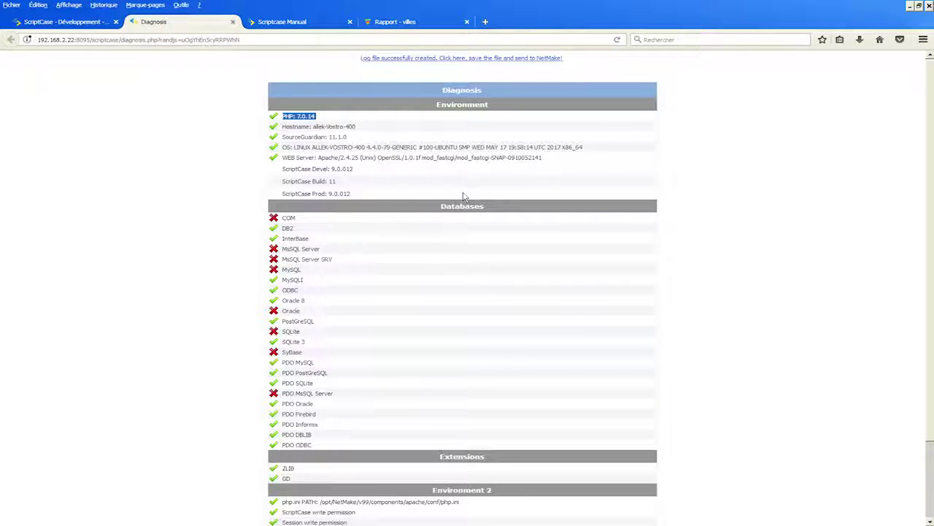
{"action": "left_click_drag", "start_coordinate": [282, 126], "coordinate": [367, 127]}
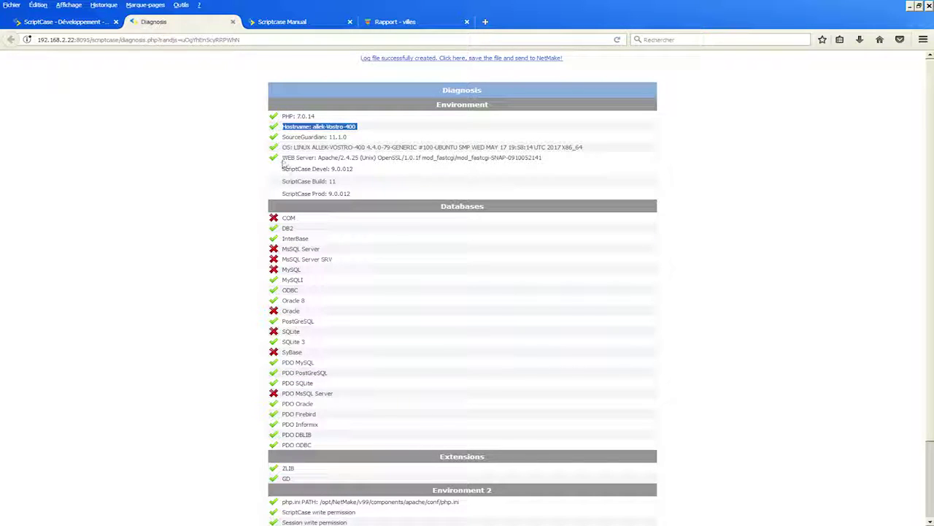
{"action": "left_click_drag", "start_coordinate": [282, 158], "coordinate": [314, 158]}
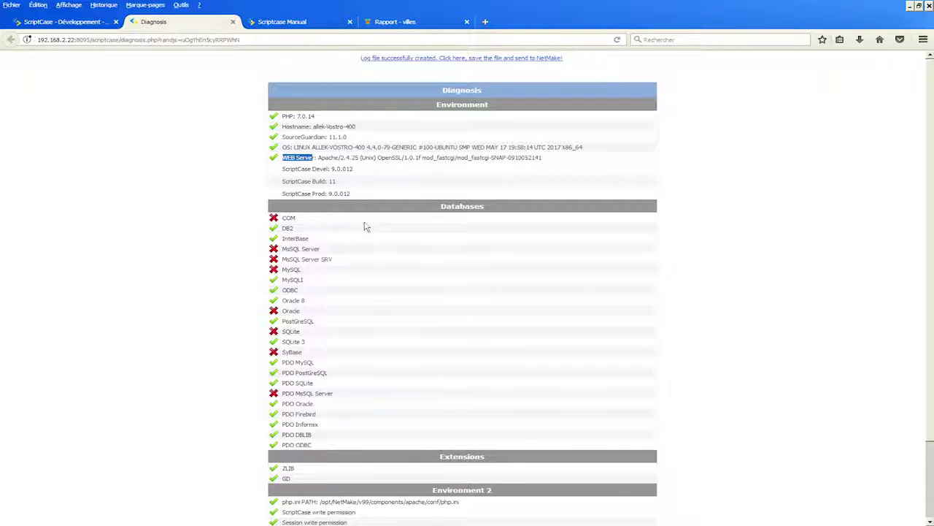
{"action": "scroll", "coordinate": [368, 225], "scroll_direction": "down", "scroll_amount": 2}
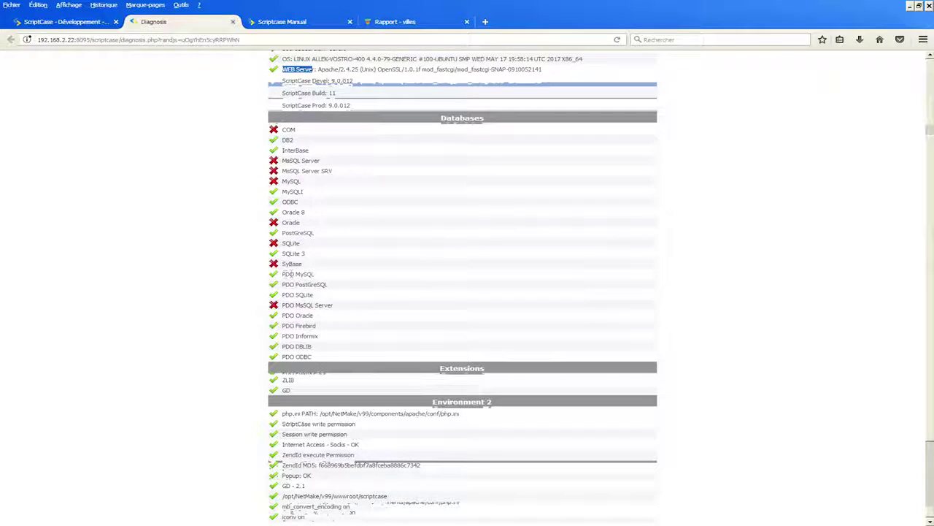
{"action": "left_click_drag", "start_coordinate": [283, 274], "coordinate": [328, 281]}
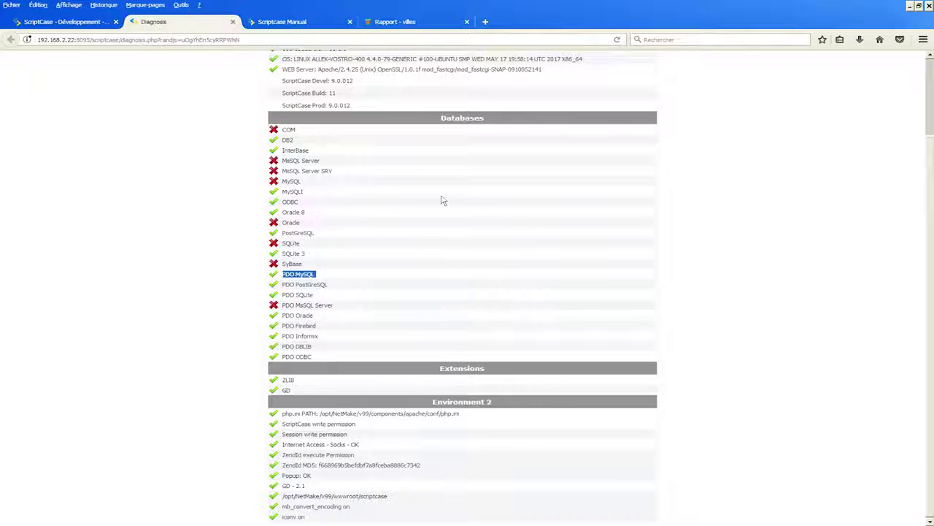
{"action": "scroll", "coordinate": [443, 200], "scroll_direction": "up", "scroll_amount": 3}
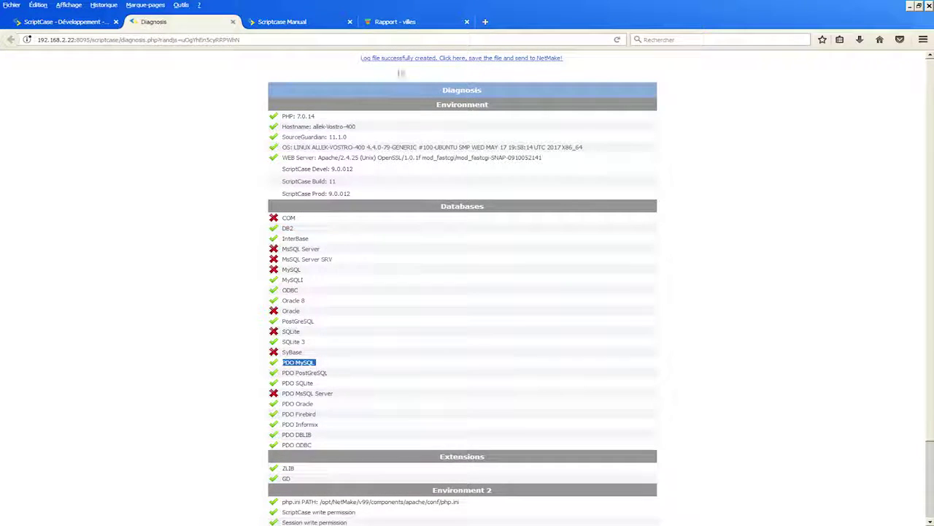
{"action": "left_click", "coordinate": [449, 59]}
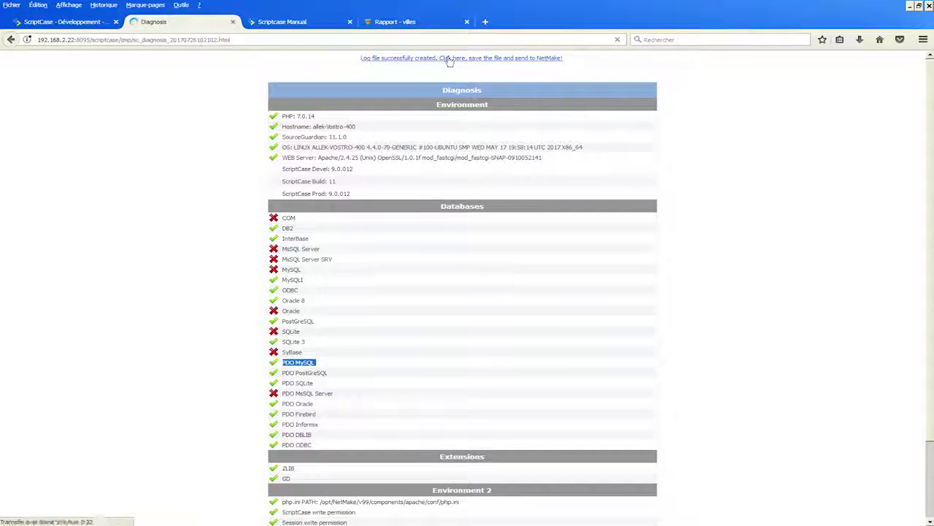
- Scroll through the PHP INFO section of the sc_diagnosis_20170726102102.html log
{"action": "scroll", "coordinate": [531, 308], "scroll_direction": "down", "scroll_amount": 5}
{"action": "scroll", "coordinate": [531, 308], "scroll_direction": "down", "scroll_amount": 3}
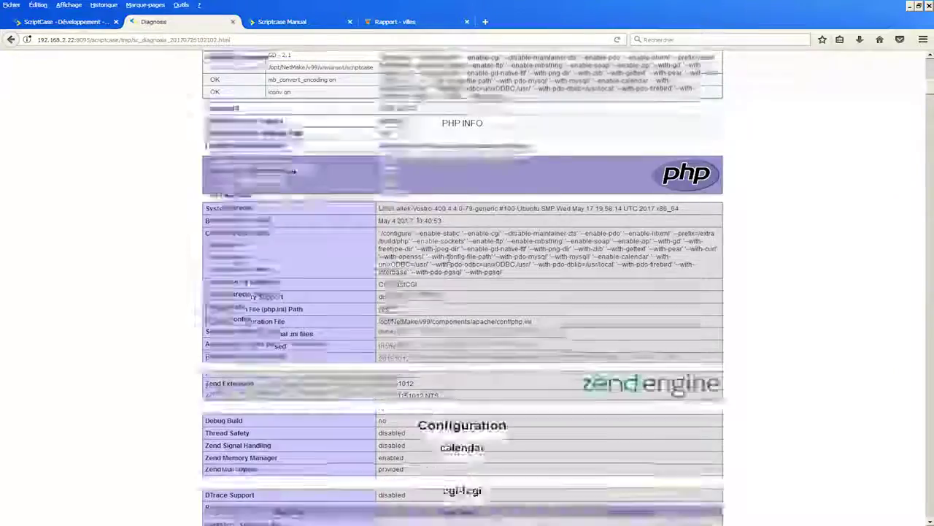
{"action": "scroll", "coordinate": [294, 170], "scroll_direction": "down", "scroll_amount": 5}
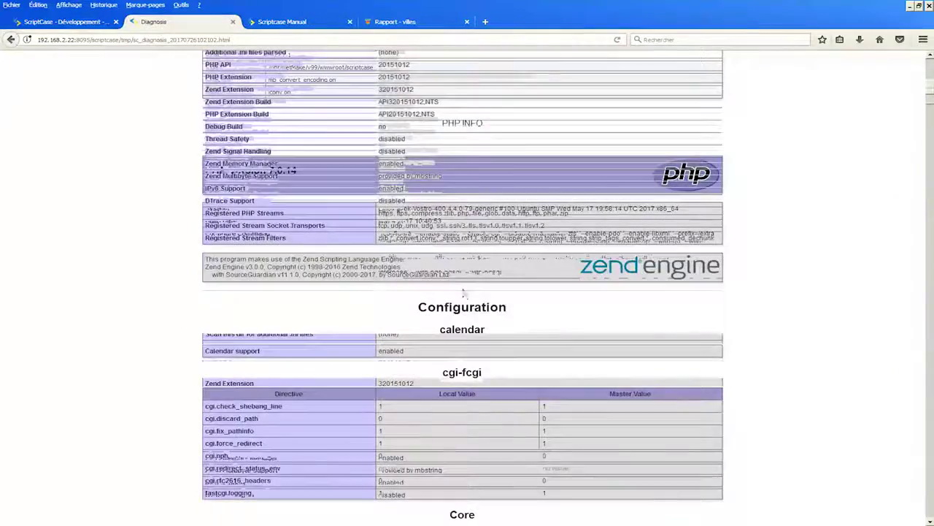
{"action": "scroll", "coordinate": [392, 313], "scroll_direction": "down", "scroll_amount": 3}
{"action": "scroll", "coordinate": [392, 179], "scroll_direction": "down", "scroll_amount": 13}
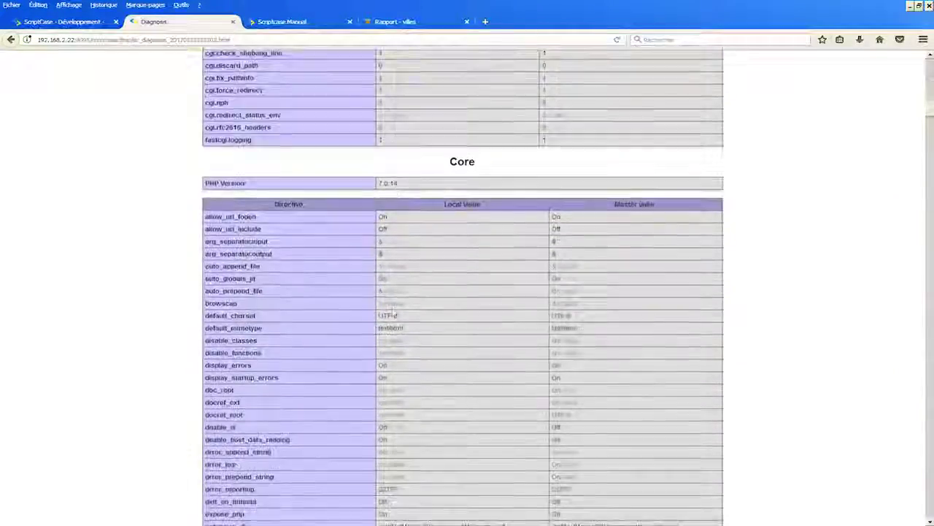
{"action": "scroll", "coordinate": [463, 285], "scroll_direction": "down", "scroll_amount": 13}
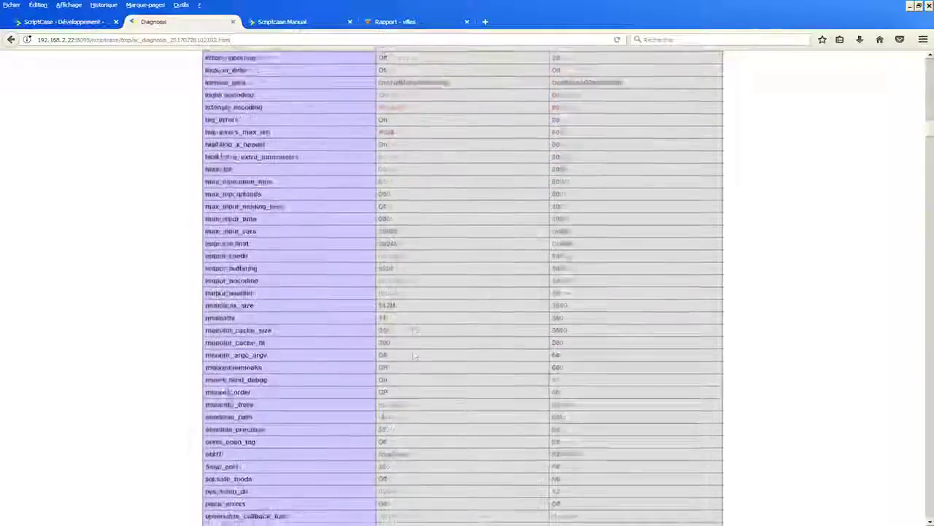
{"action": "scroll", "coordinate": [438, 356], "scroll_direction": "down", "scroll_amount": 9}
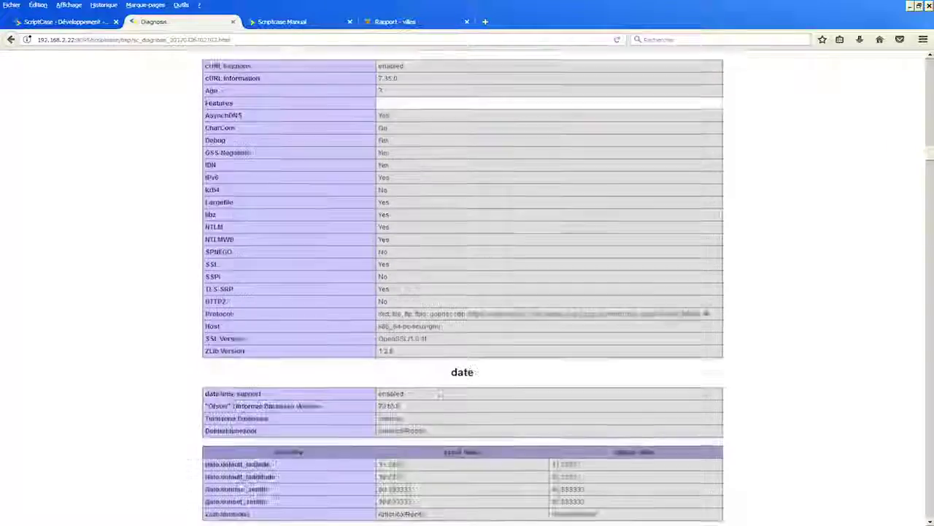
{"action": "scroll", "coordinate": [438, 357], "scroll_direction": "down", "scroll_amount": 6}
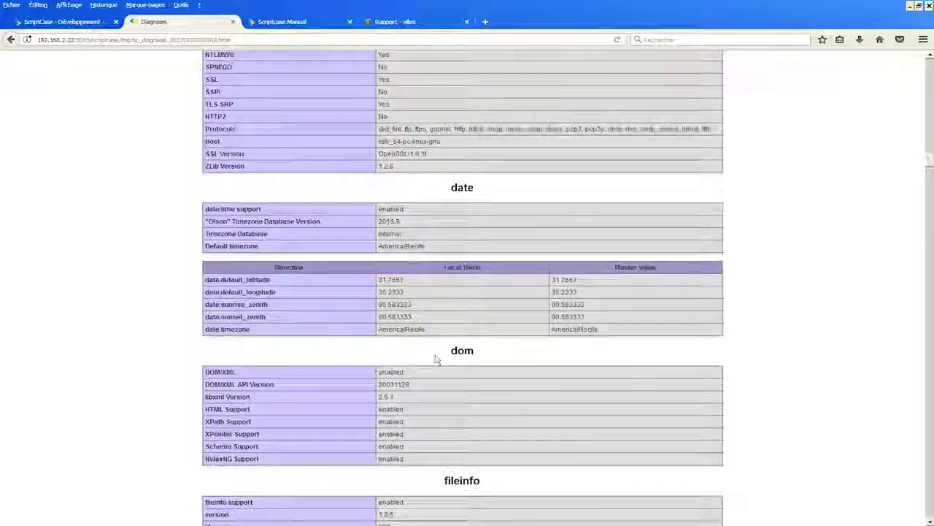
{"action": "scroll", "coordinate": [436, 356], "scroll_direction": "down", "scroll_amount": 5}
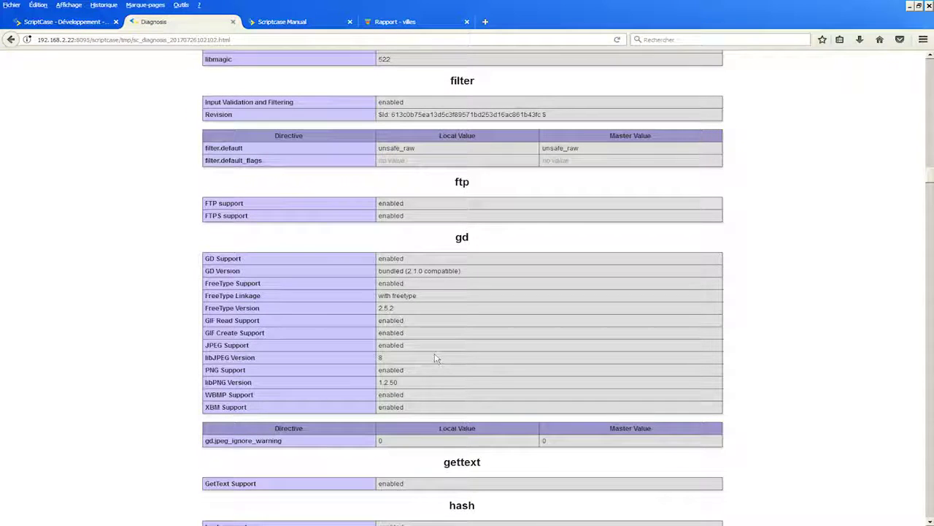
{"action": "scroll", "coordinate": [438, 356], "scroll_direction": "down", "scroll_amount": 5}
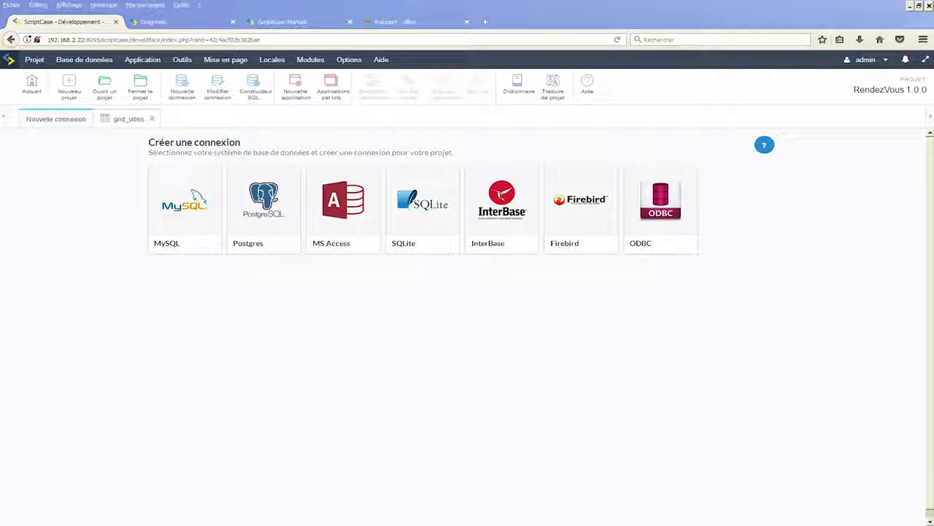
- Run the grid_villes report to view Rapport - villes at 10 cities per page, then return
{"action": "left_click", "coordinate": [34, 60]}
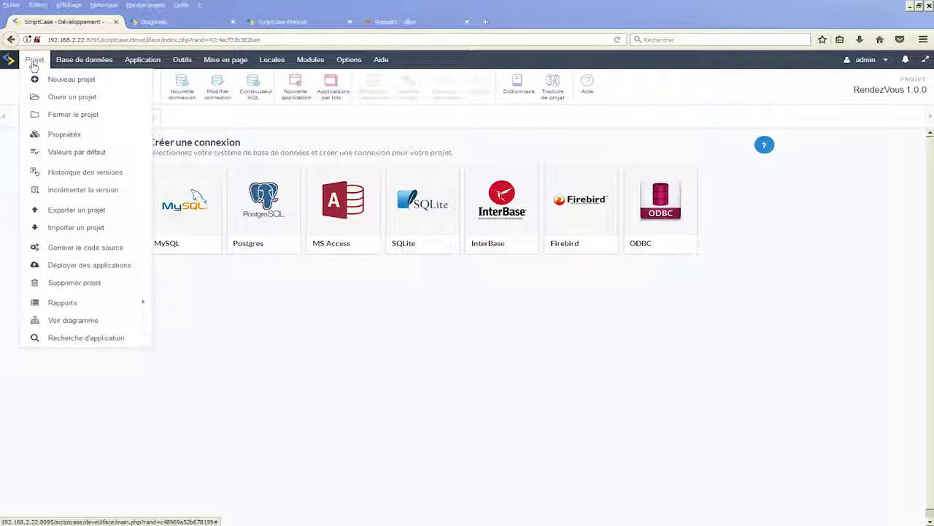
{"action": "left_click", "coordinate": [88, 153]}
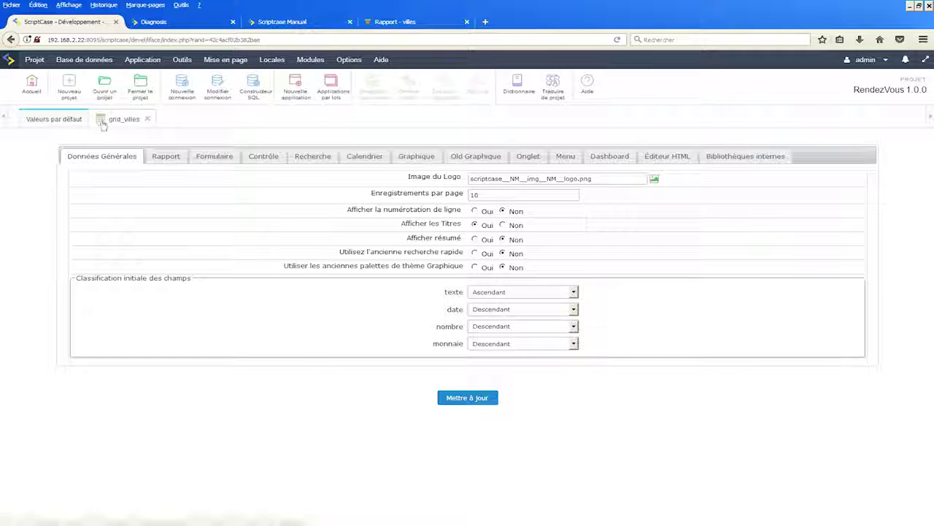
{"action": "left_click", "coordinate": [124, 121]}
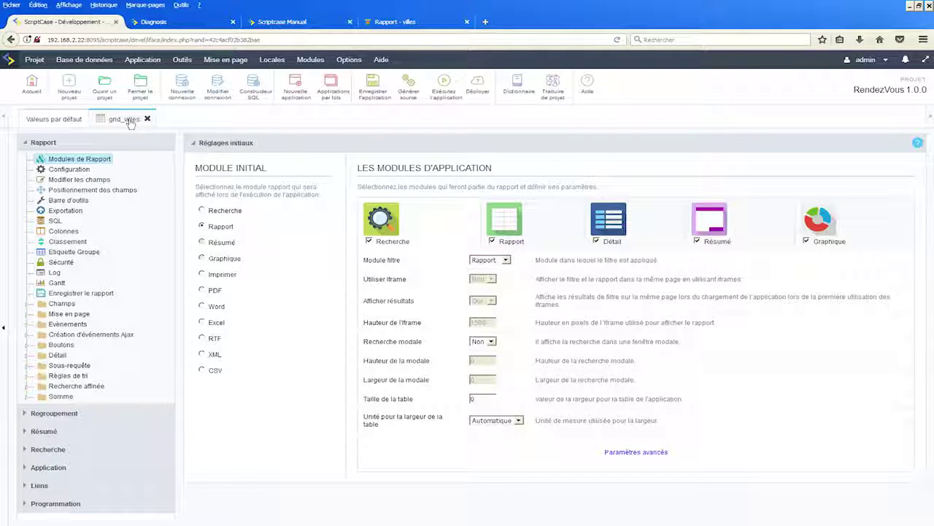
{"action": "left_click", "coordinate": [182, 59]}
{"action": "left_click", "coordinate": [444, 95]}
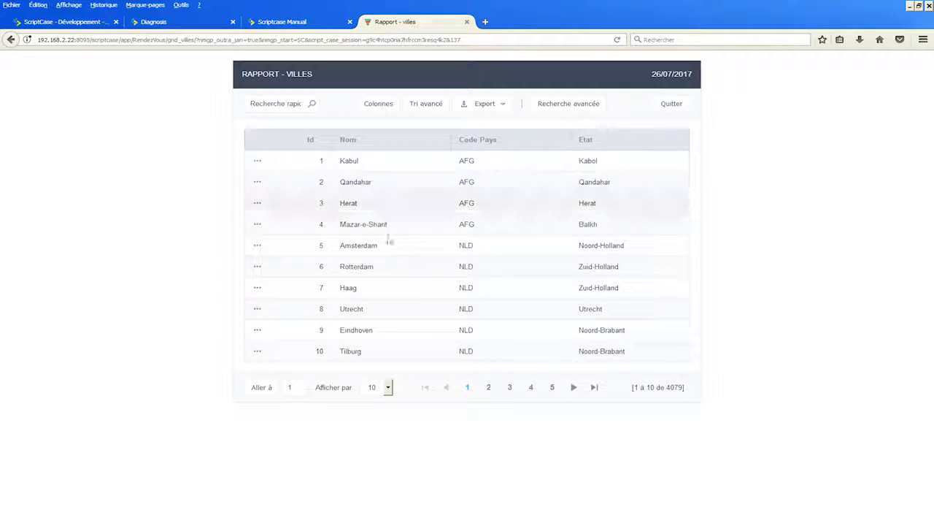
{"action": "left_click", "coordinate": [58, 22]}
{"action": "left_click", "coordinate": [44, 60]}
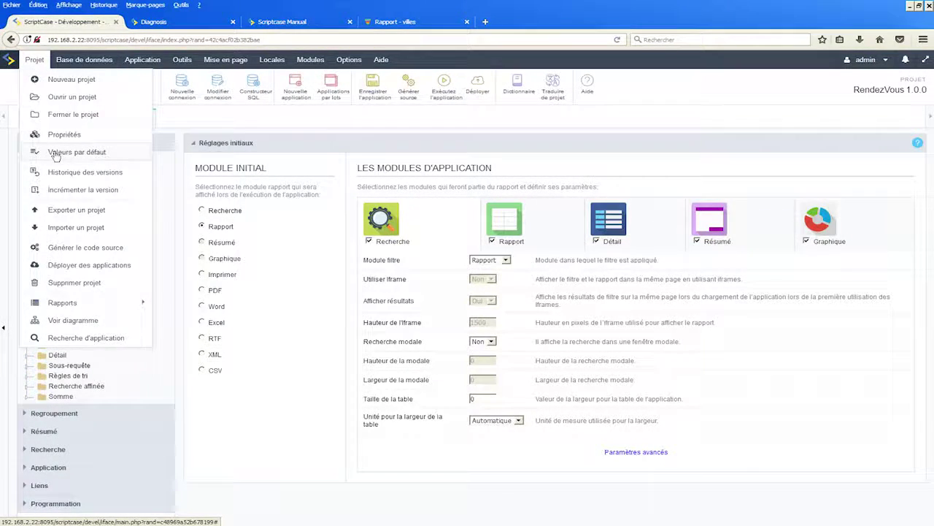
- Set the project default Enregistrements par page to 20, save it, and reopen grid_villes
{"action": "left_click", "coordinate": [64, 152]}
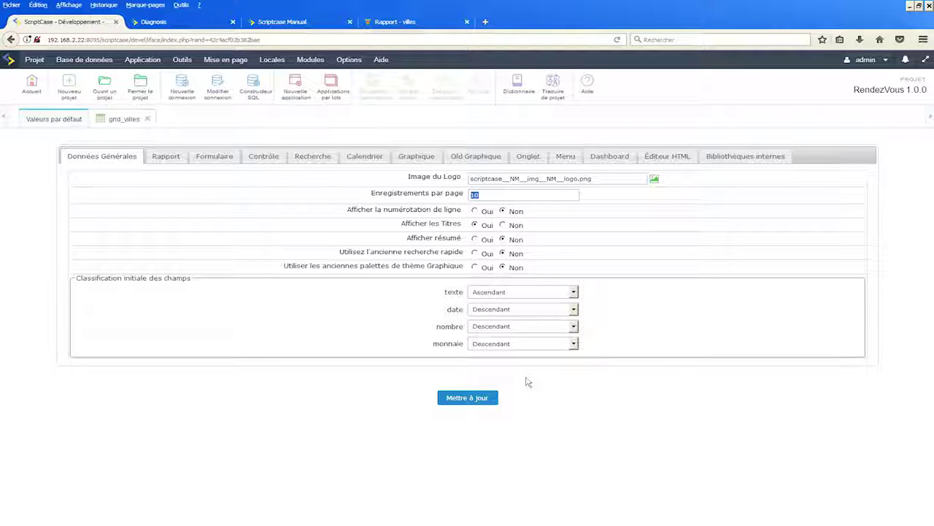
{"action": "type", "text": "20"}
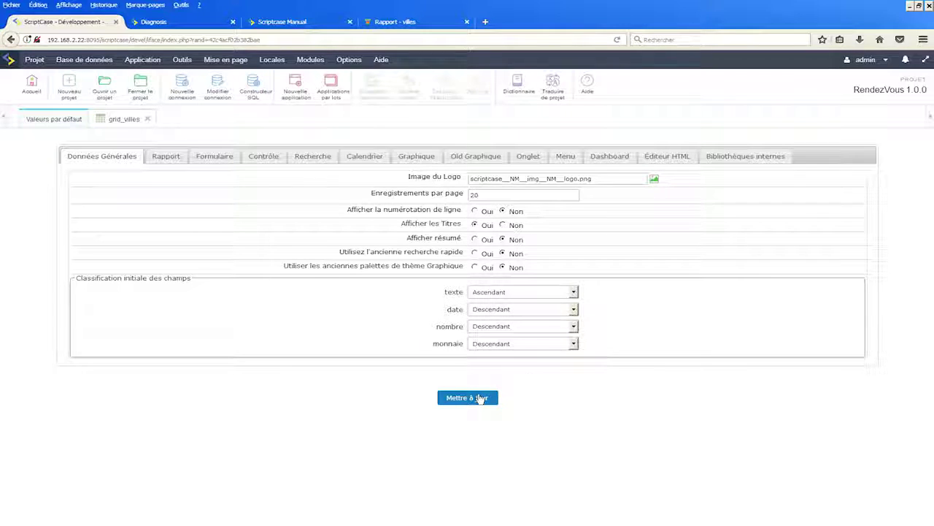
{"action": "left_click", "coordinate": [468, 398]}
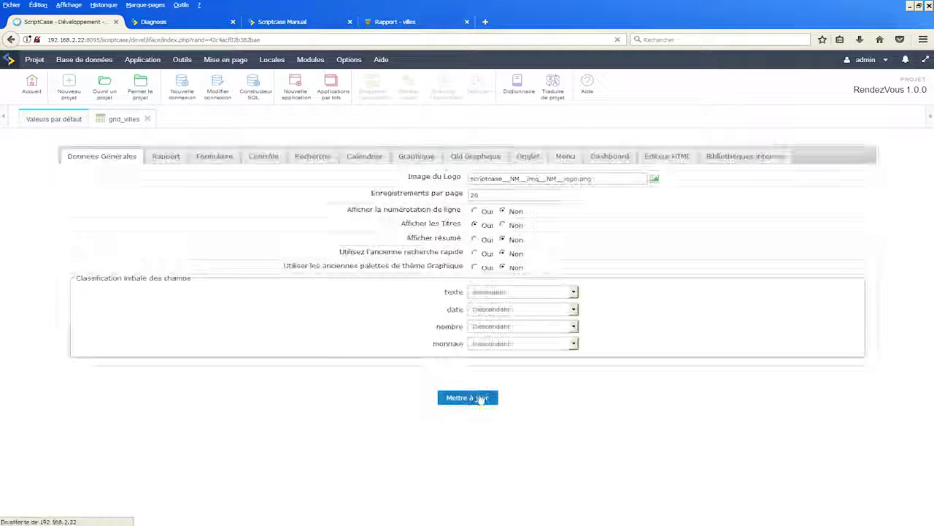
{"action": "left_click", "coordinate": [120, 121]}
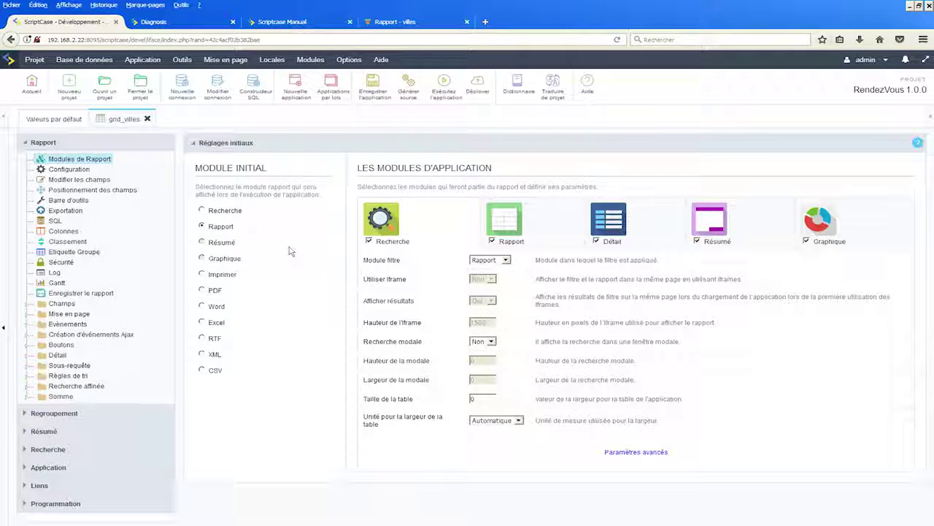